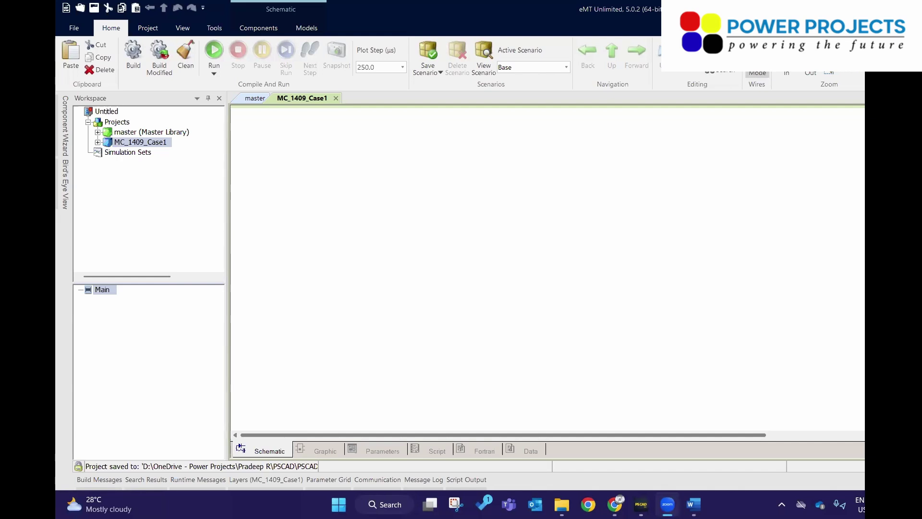
left_click(667, 152)
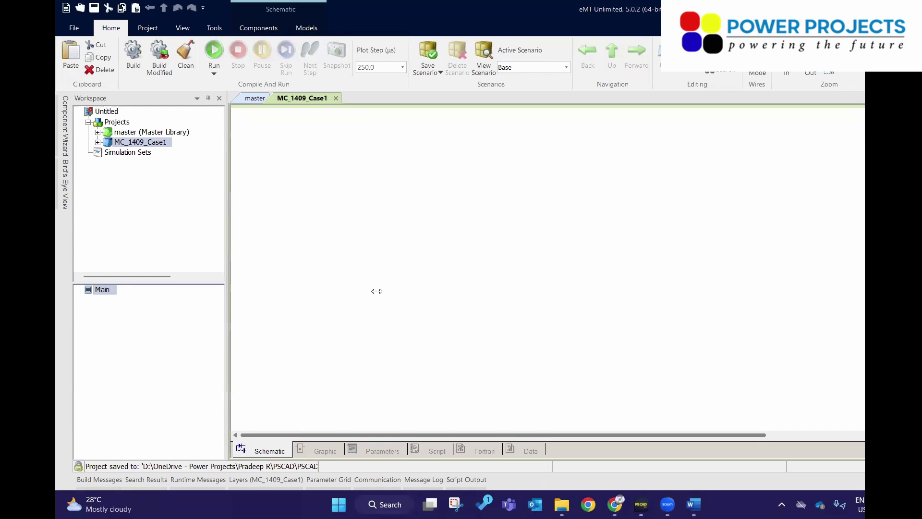
left_click(332, 143)
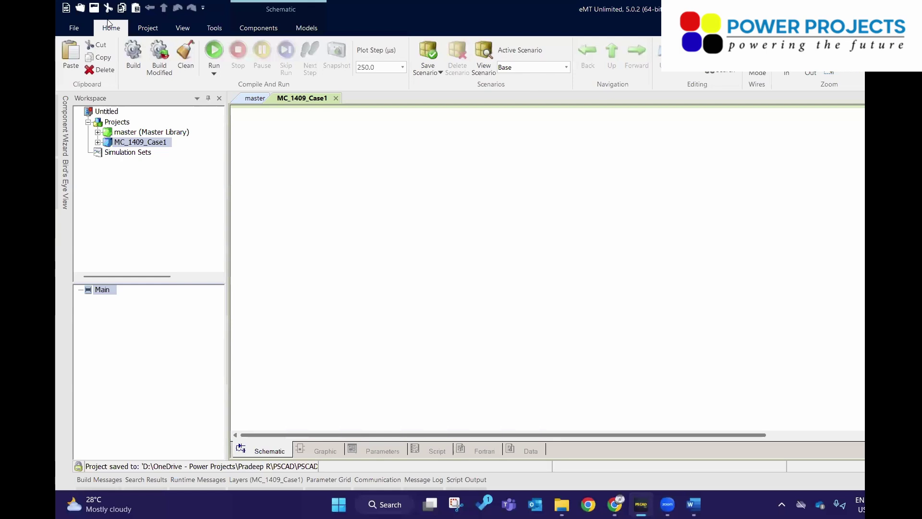
left_click(77, 28)
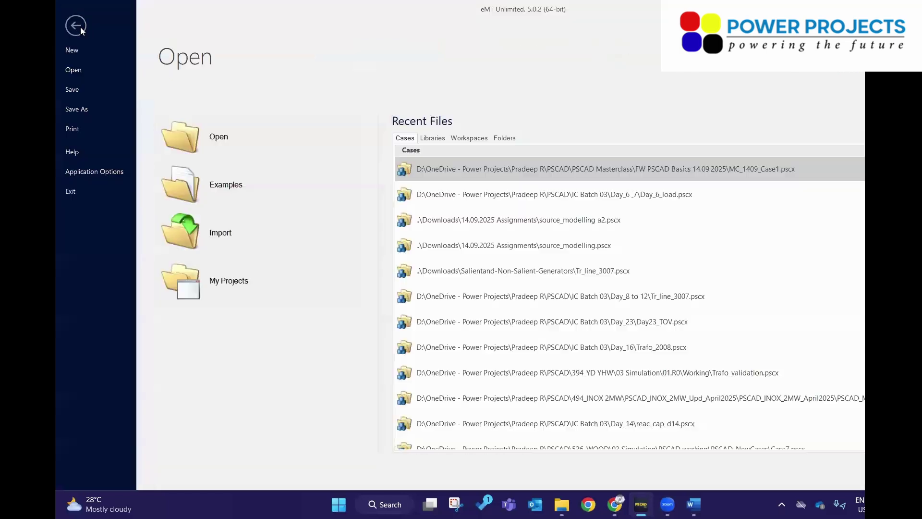
left_click(77, 26)
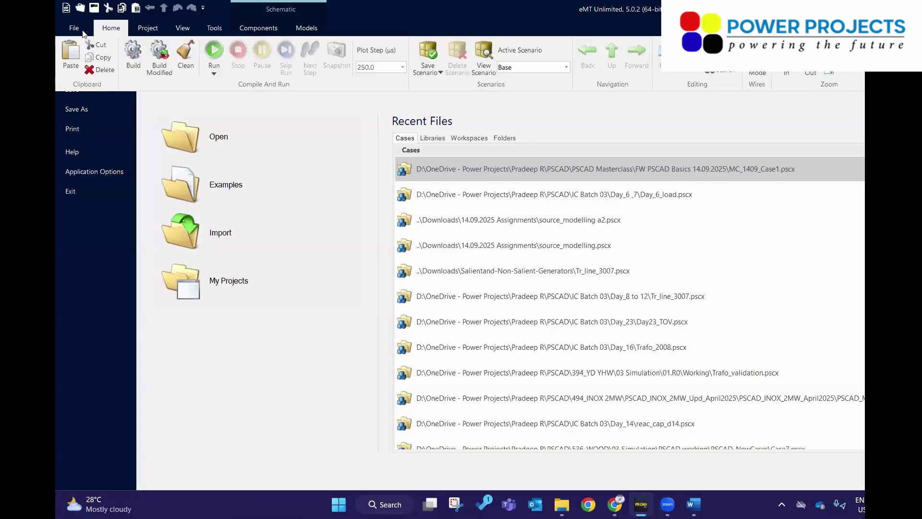
Examine the component categories on the master library's main page, from passive elements and sources to machines, protection and logic
left_click(256, 99)
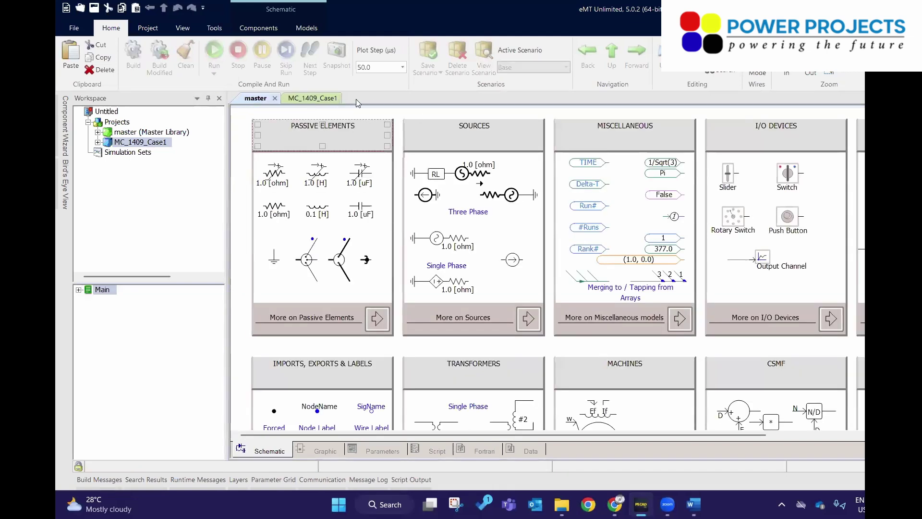
left_click(444, 283)
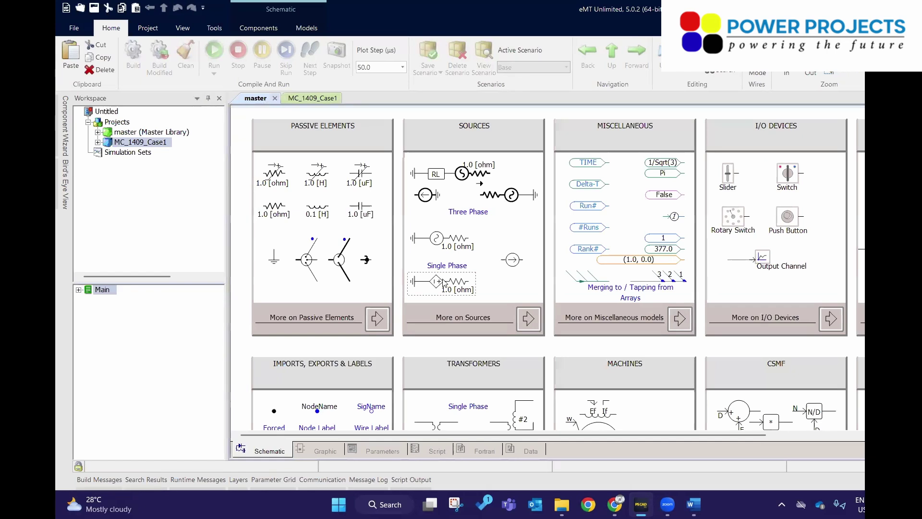
mouse_move(443, 284)
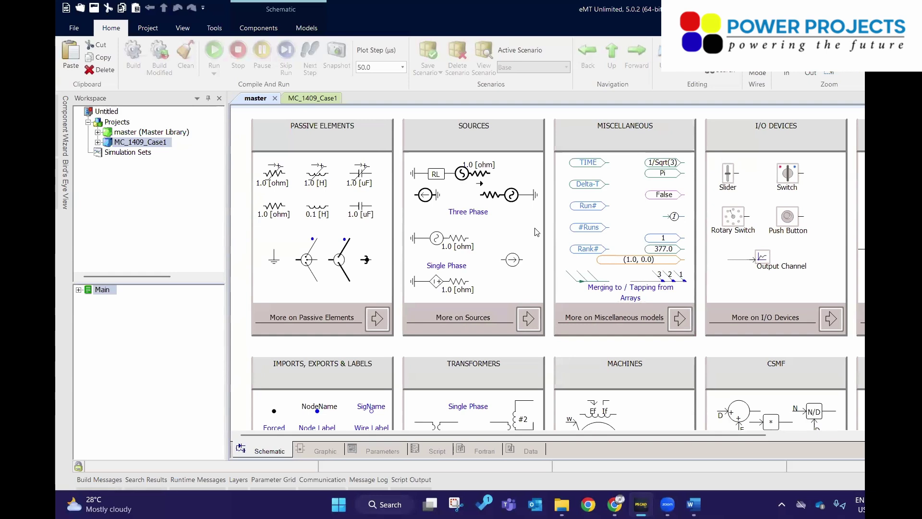
left_click(269, 126)
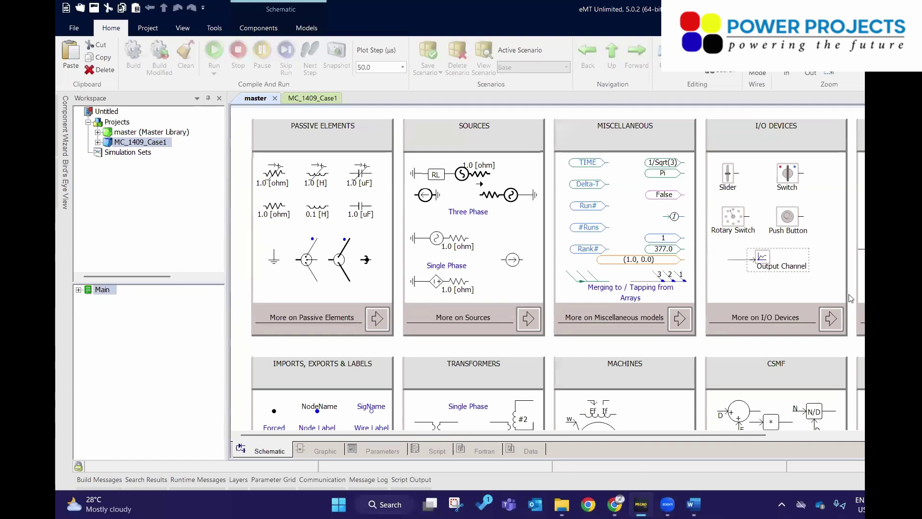
key("ctrl+minus")
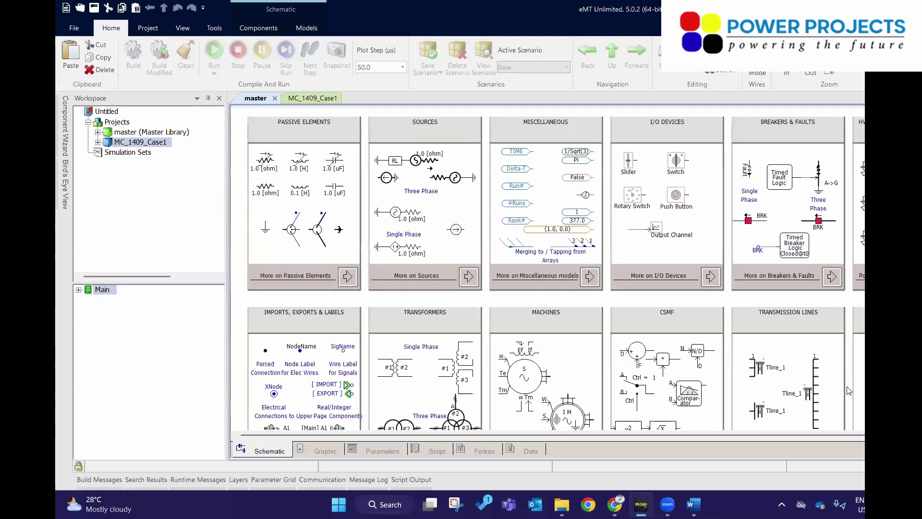
scroll(848, 391, "down", 1)
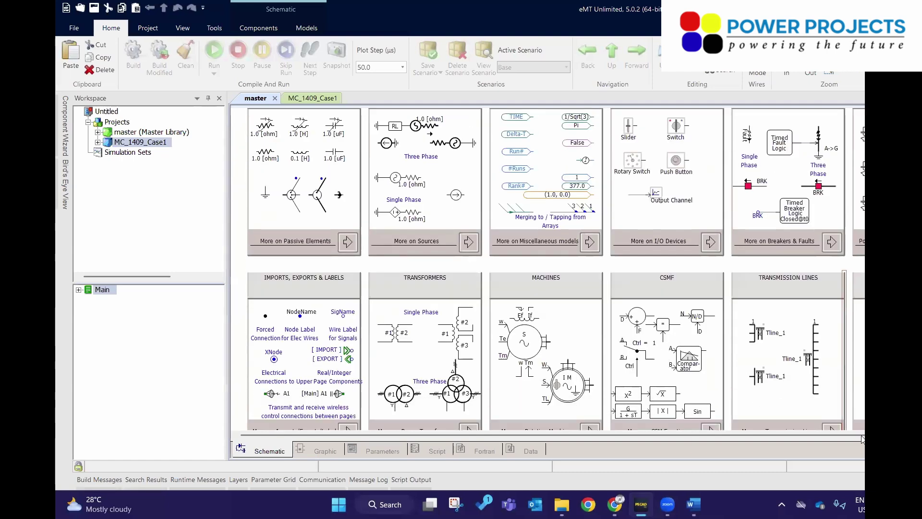
scroll(764, 276, "up", 1)
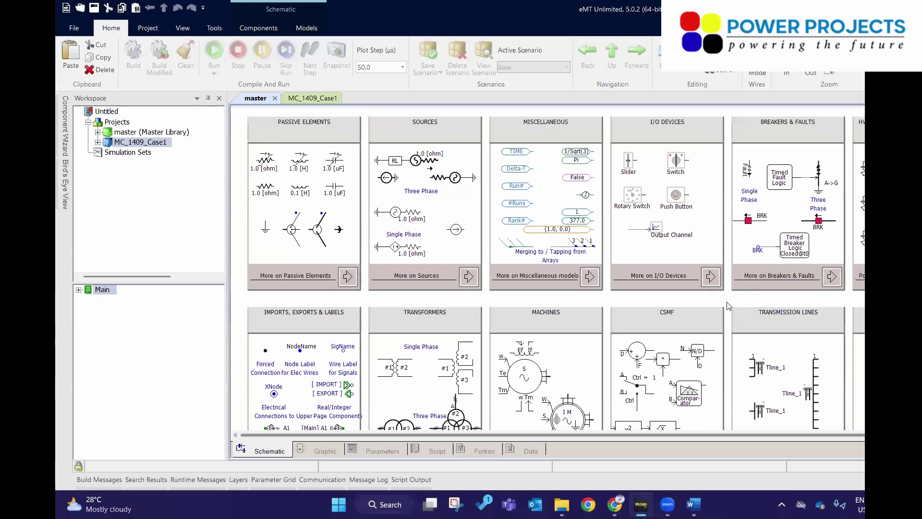
scroll(728, 306, "right", 1)
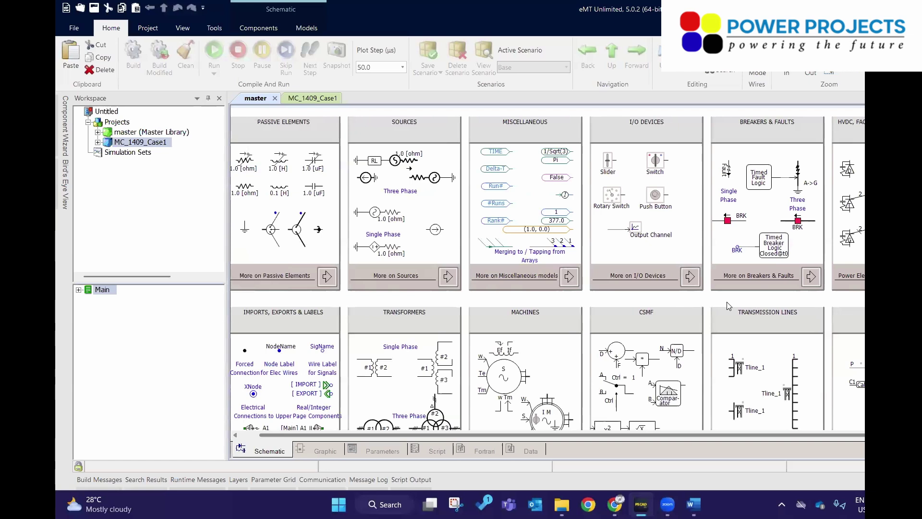
scroll(729, 306, "down", 3)
scroll(729, 306, "down", 4)
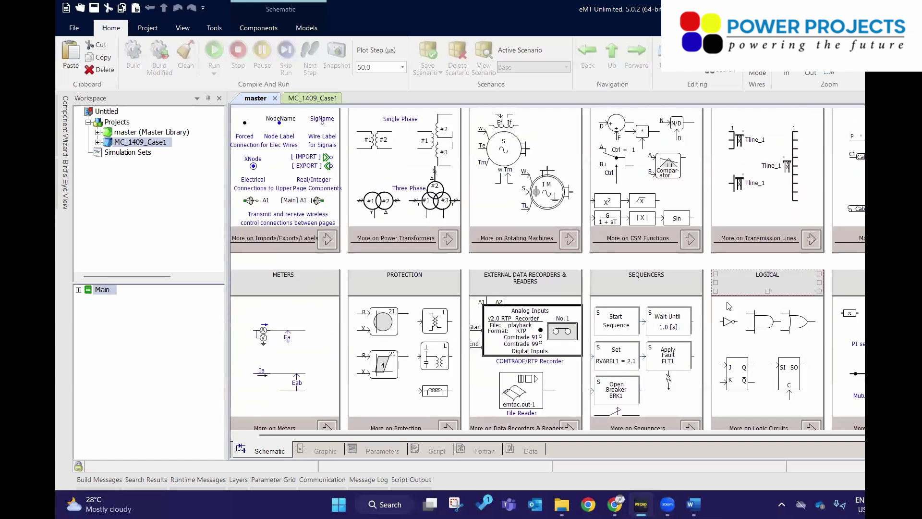
scroll(729, 305, "up", 7)
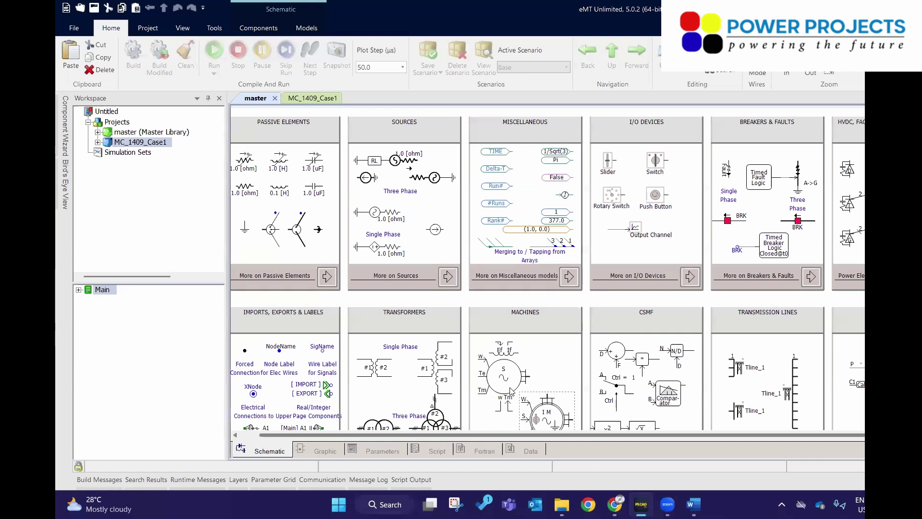
scroll(512, 392, "left", 1)
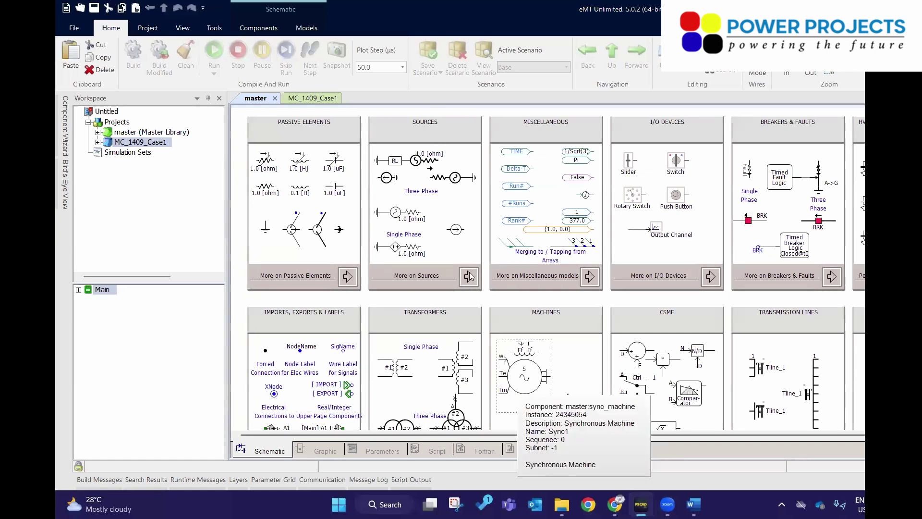
Copy the three-phase source with V and Ph inputs (230 kV, 60 Hz, 100 MVA) from the library's Sources page into the MC_1409_Case1 schematic
left_click(422, 169)
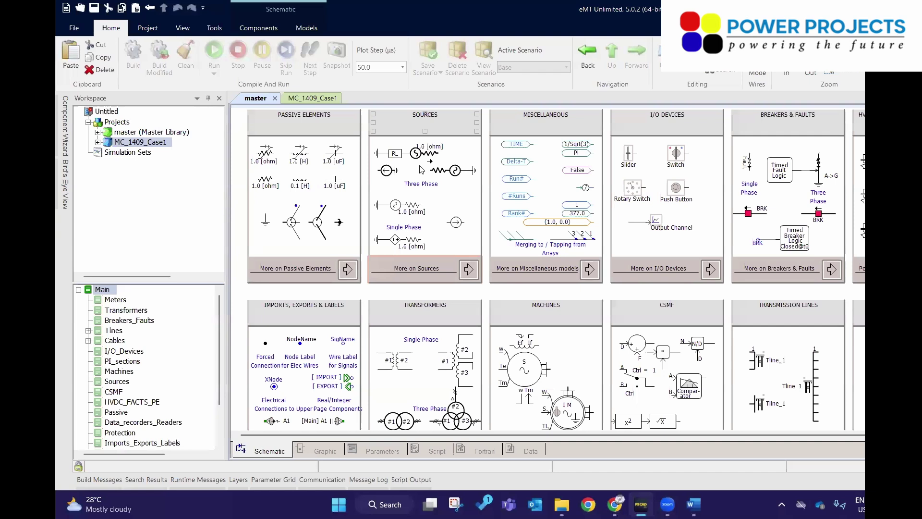
key("Escape")
double_click(399, 267)
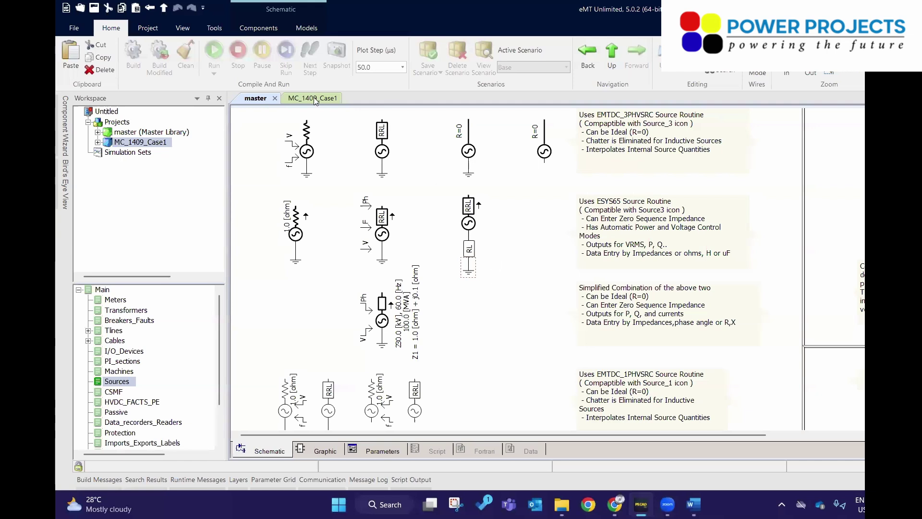
scroll(476, 313, "down", 1)
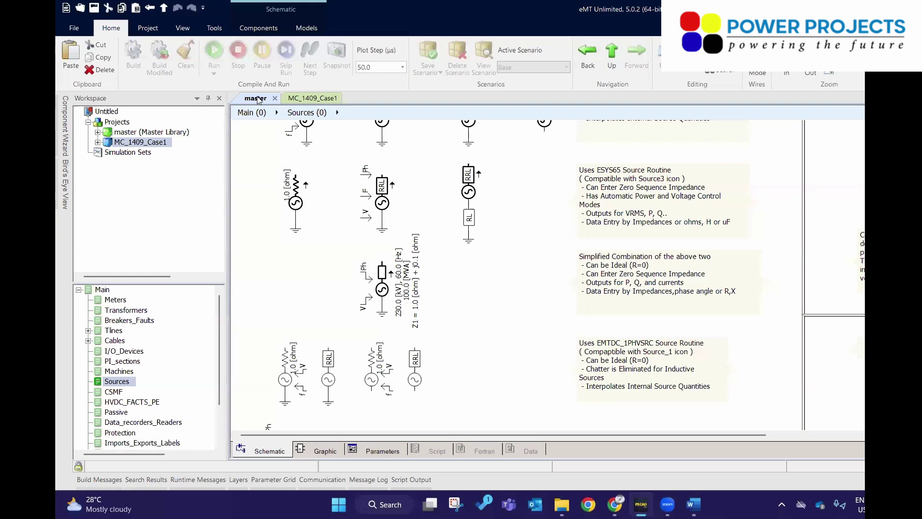
key("ctrl+Tab")
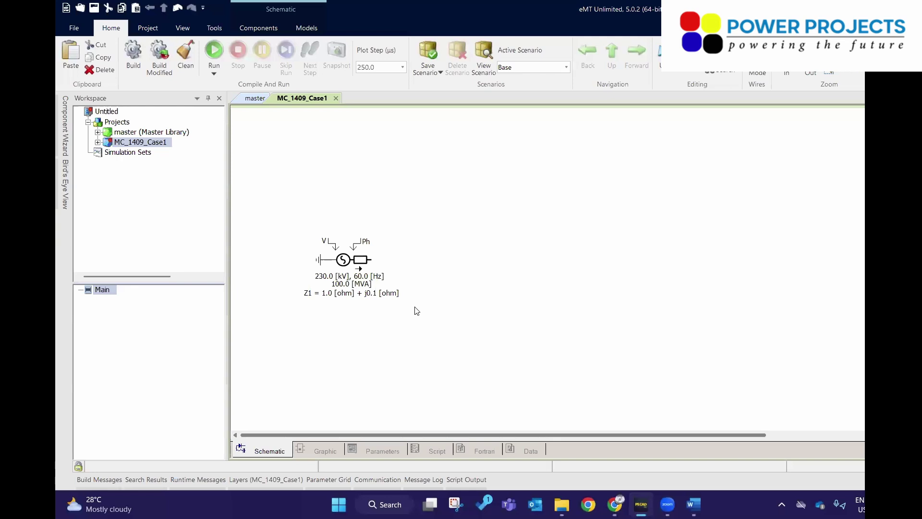
Revisit the master library's main and Sources pages and bring up the available commands for the 230 kV three-phase source
key("ctrl+Tab")
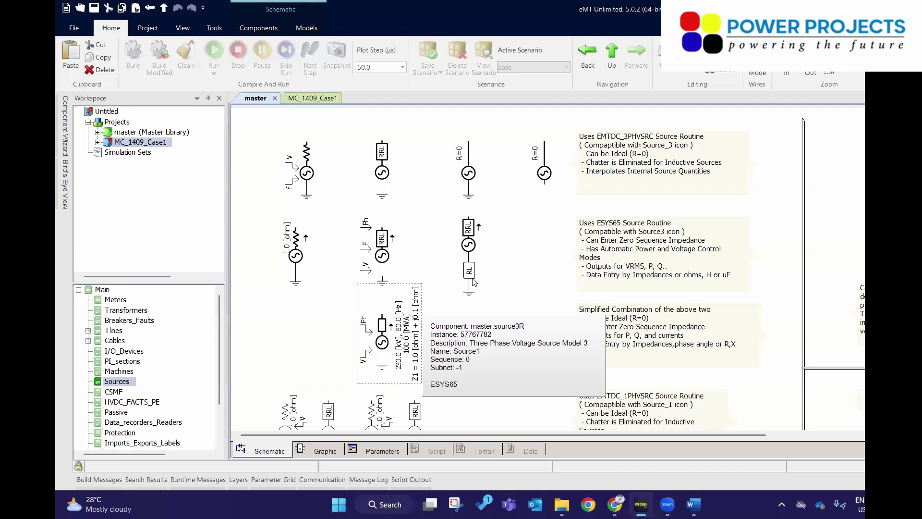
key("BackSpace")
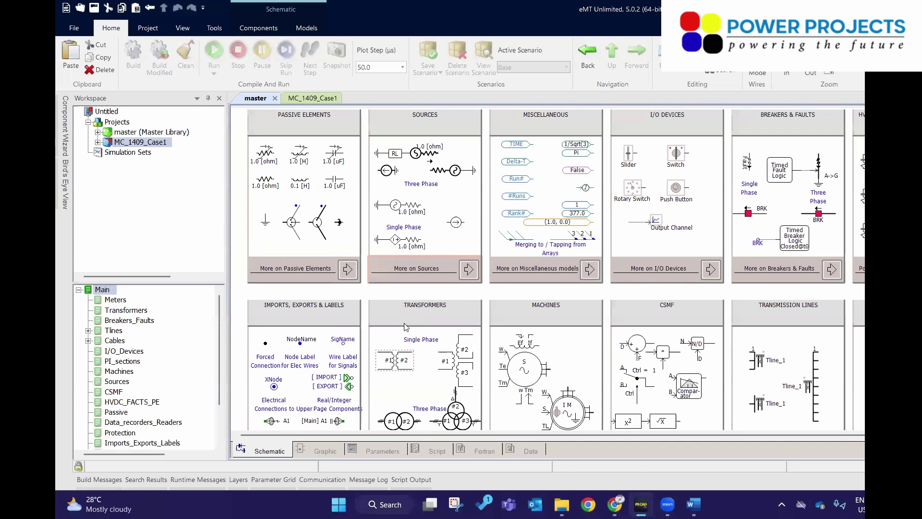
scroll(406, 326, "up", 1)
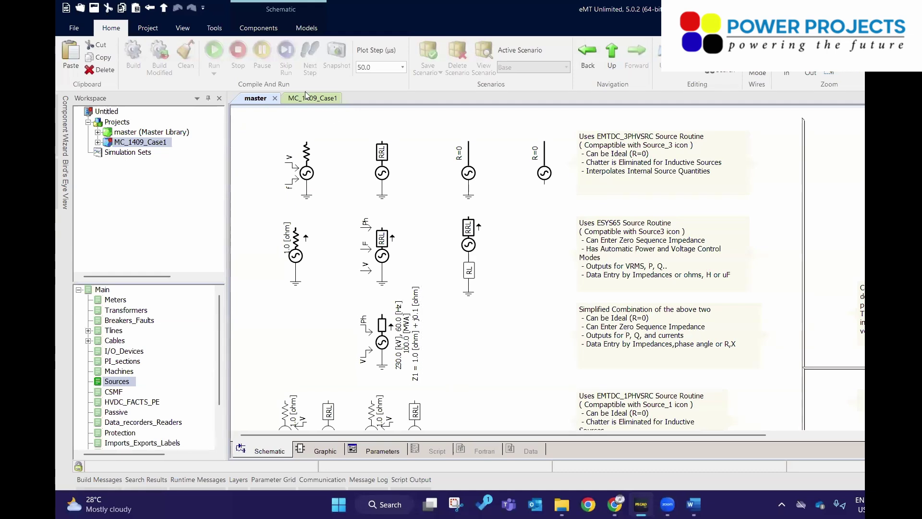
right_click(402, 336)
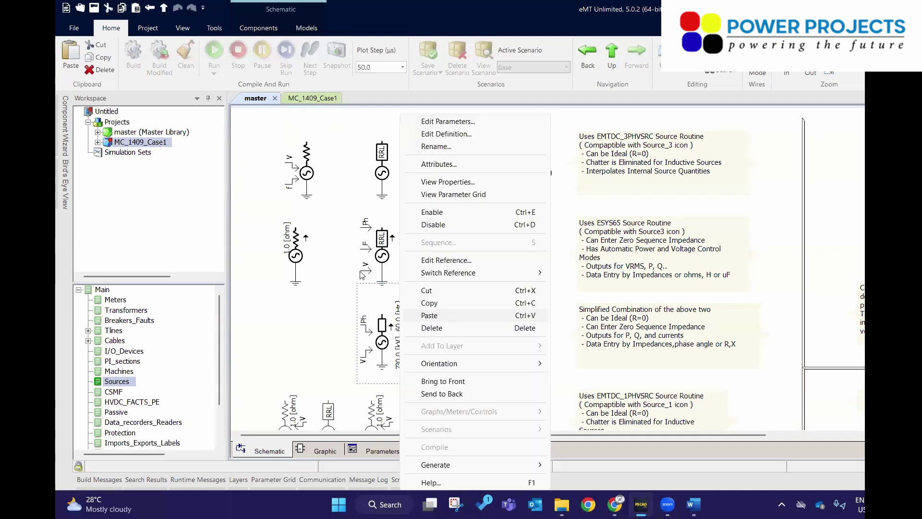
Reposition the three-phase source within the MC_1409_Case1 schematic, shifting it slightly left and then upward in small increments
key("Up")
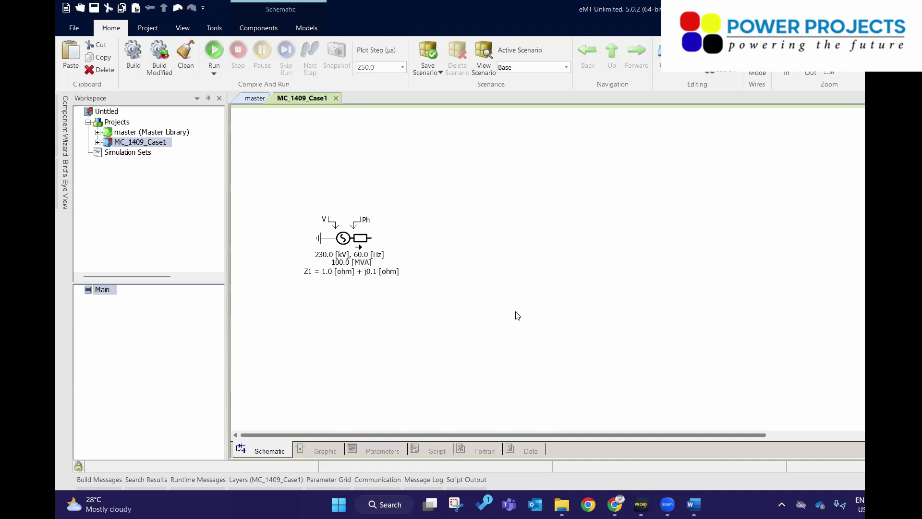
left_click(474, 198)
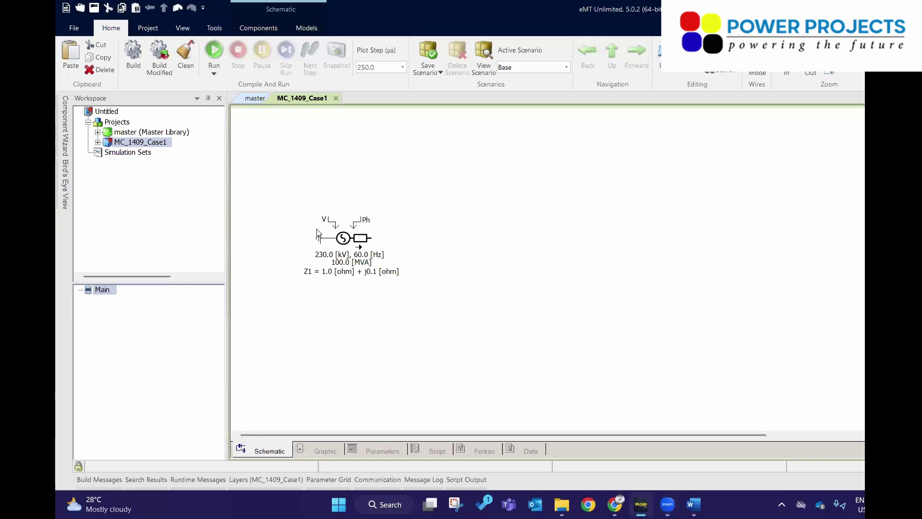
left_click(338, 254)
left_click_drag(339, 257, 345, 287)
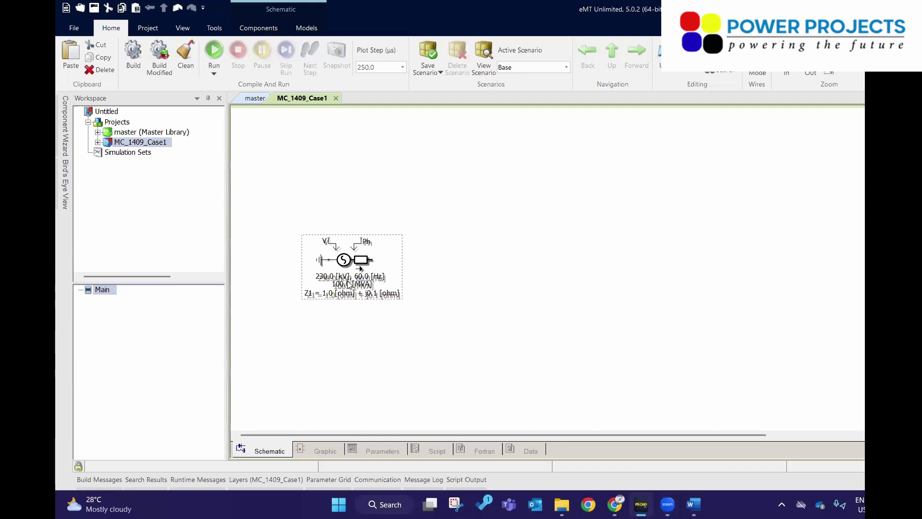
left_click(452, 262)
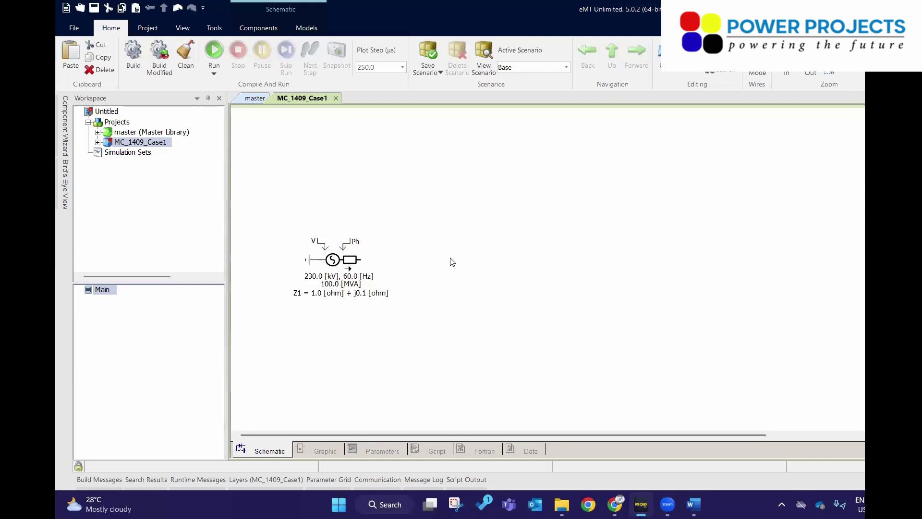
key("ctrl+a")
key("Up")
key("Up")
key("Up")
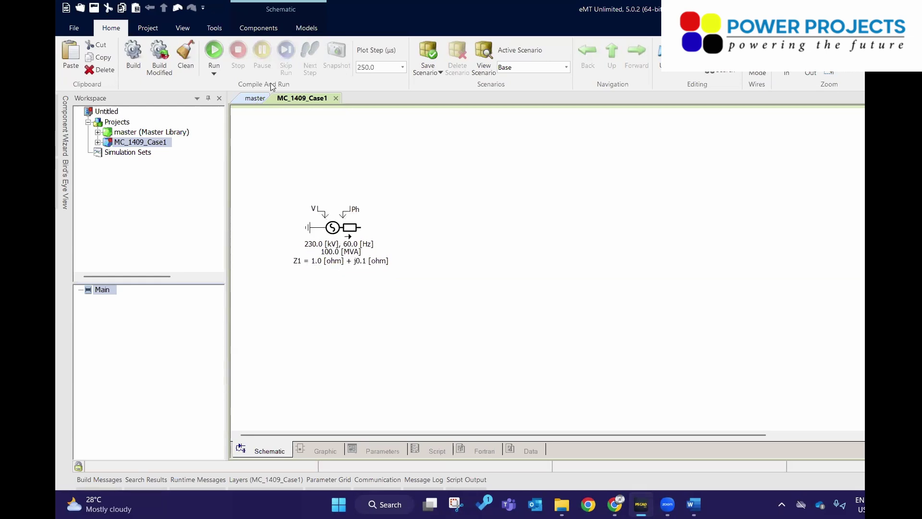
Return to the master library's main page and look over its component categories, including transformers, transmission lines, meters and sequencers
left_click(255, 99)
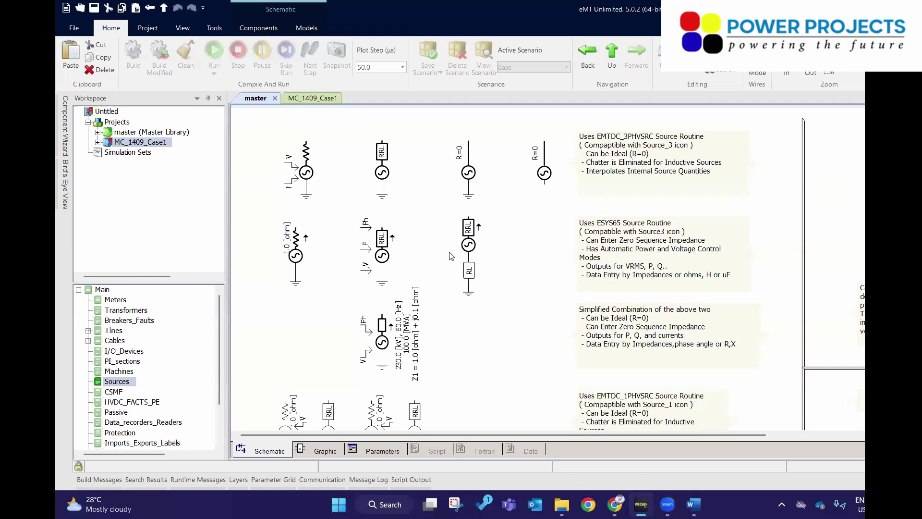
key("alt+Left")
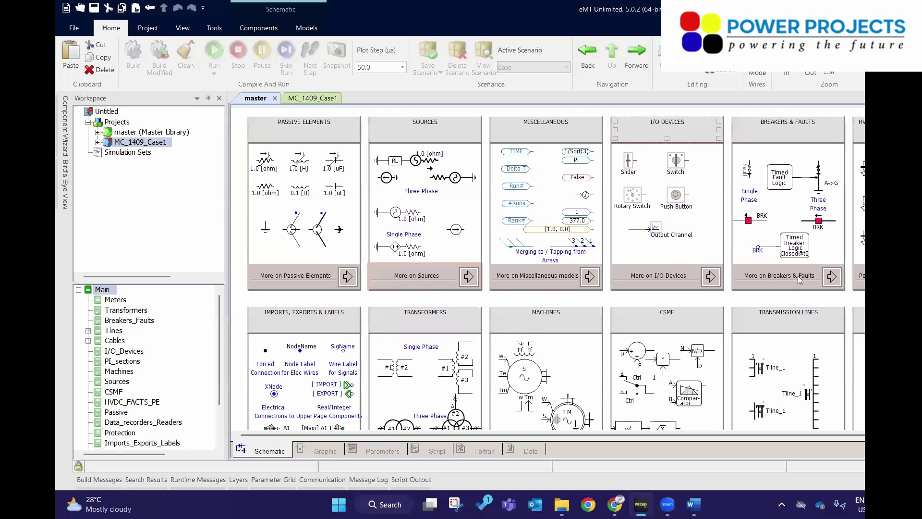
scroll(673, 249, "down", 2)
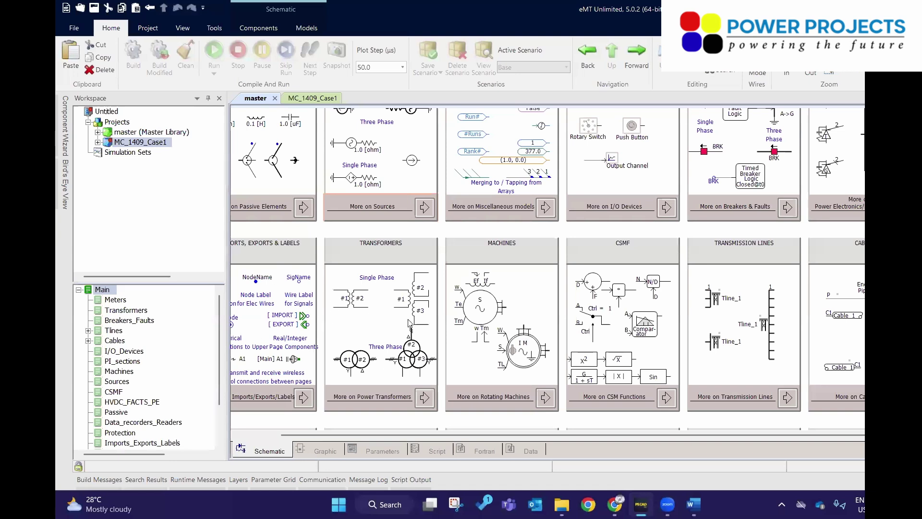
scroll(743, 261, "down", 5)
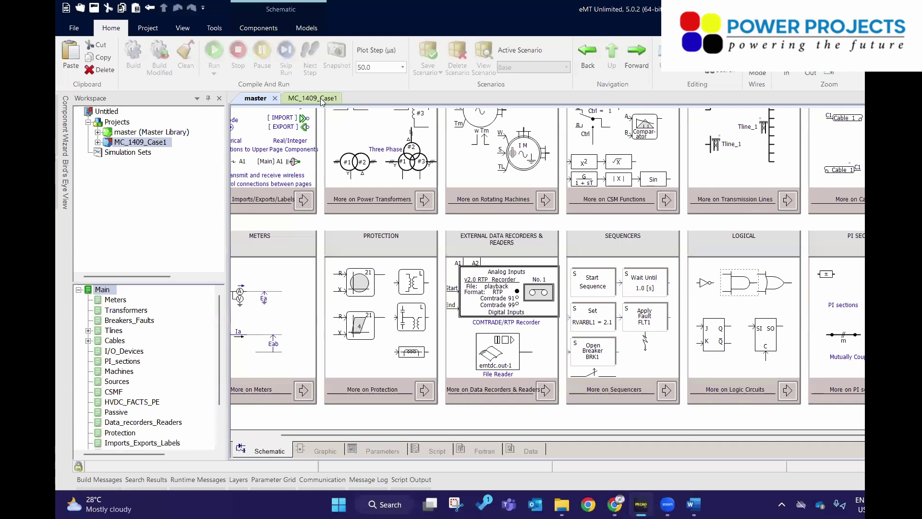
scroll(474, 272, "up", 5)
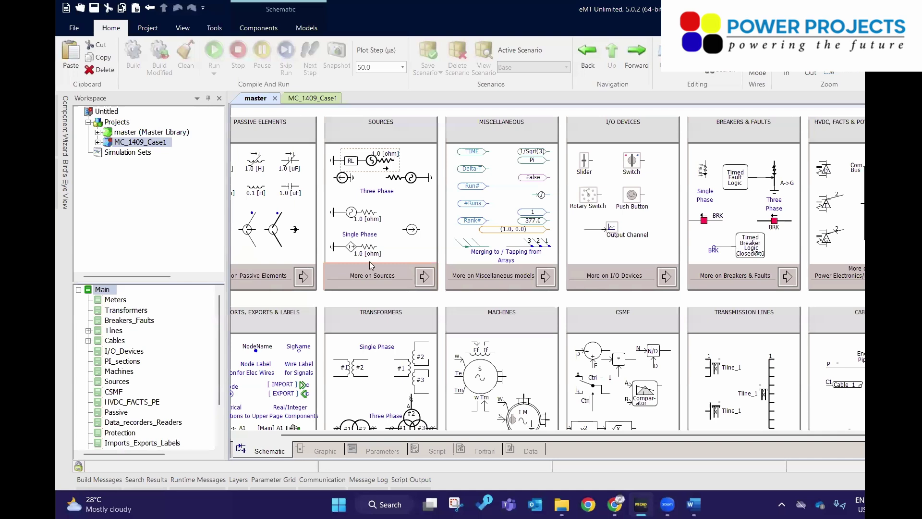
Return to the MC_1409_Case1 schematic and bring up the insertable components
key("ctrl+Tab")
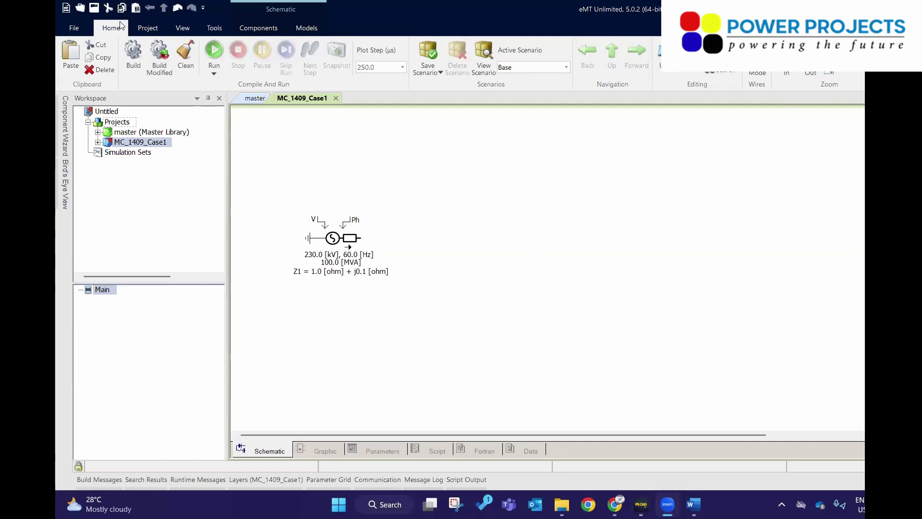
left_click(254, 30)
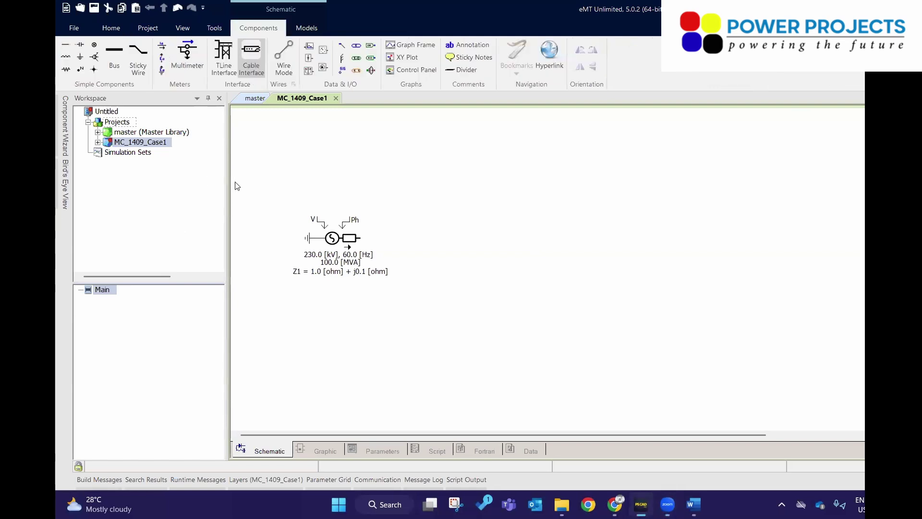
left_click(114, 61)
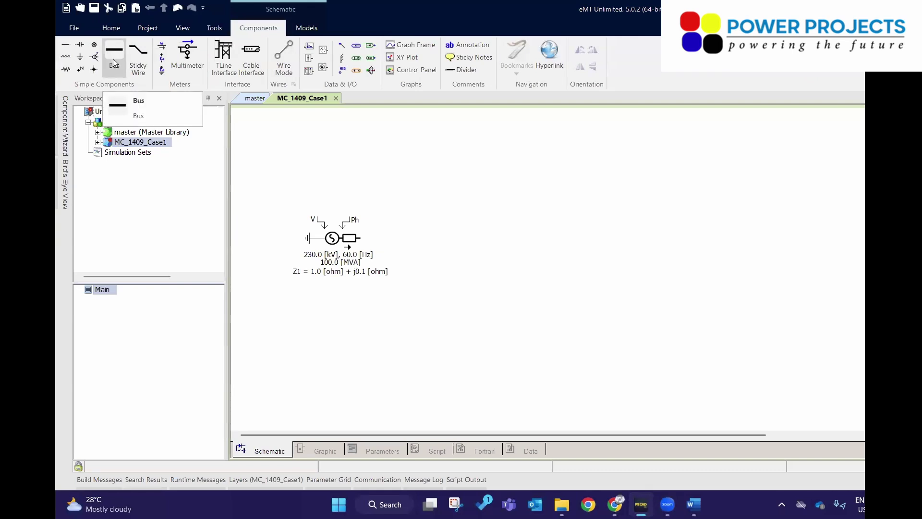
left_click(429, 233)
key("ctrl+r")
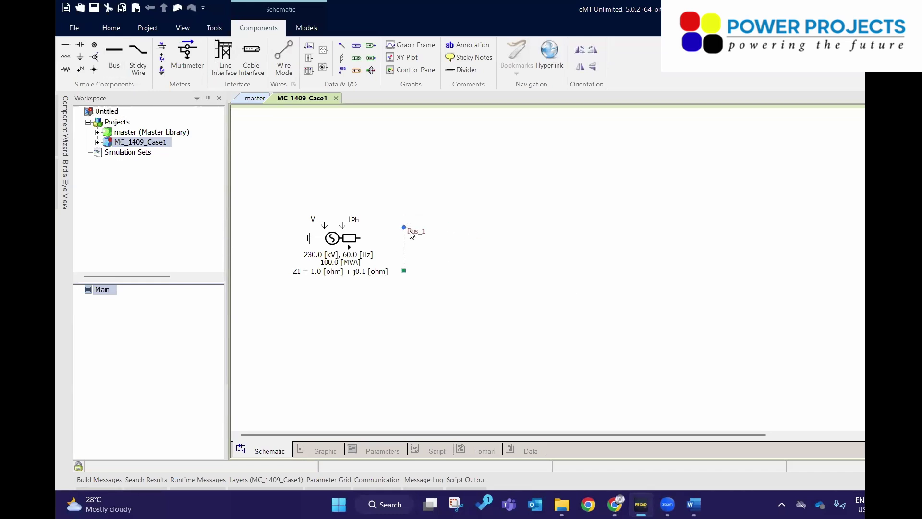
key("ctrl+z")
Place a bus beside the three-phase source in the schematic and stretch it to about twice its length
left_click(114, 53)
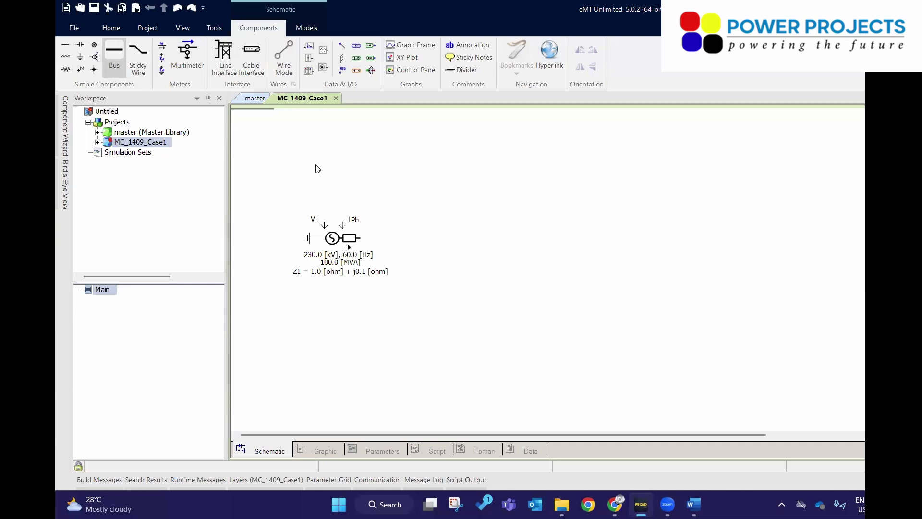
left_click(488, 281)
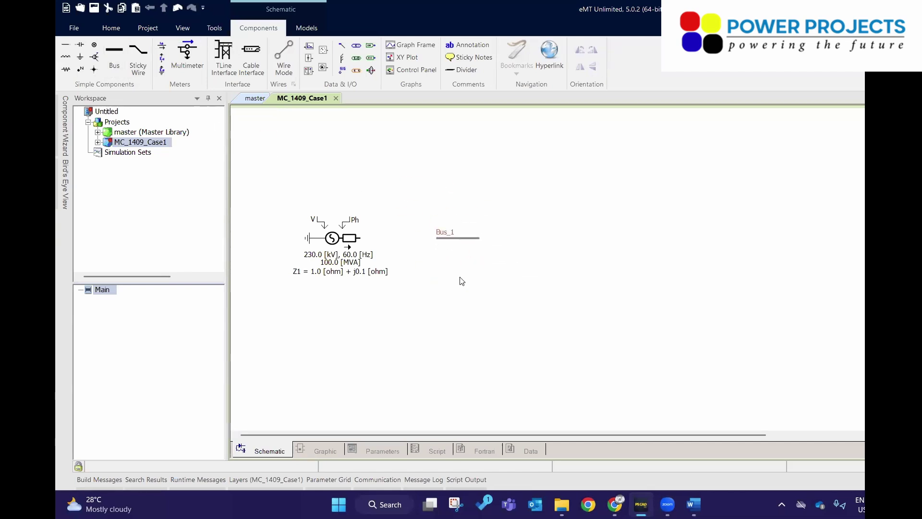
left_click_drag(466, 239, 501, 227)
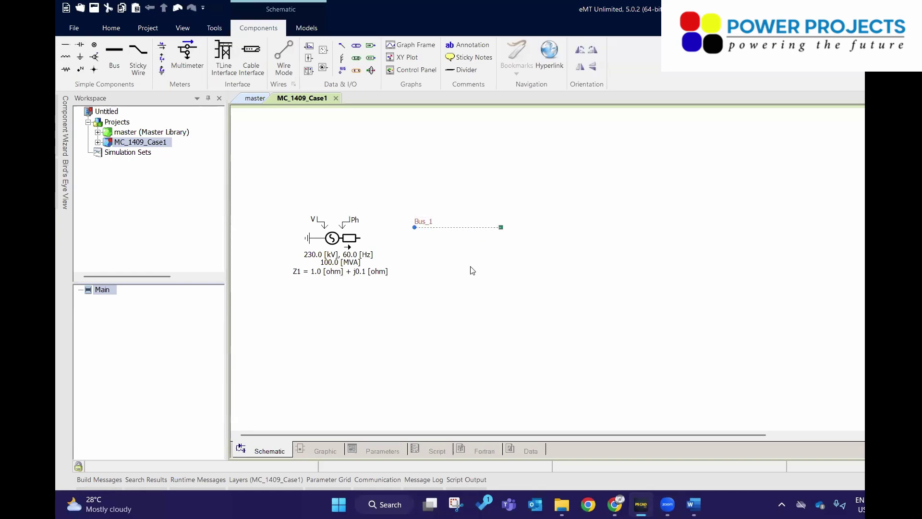
left_click(502, 205)
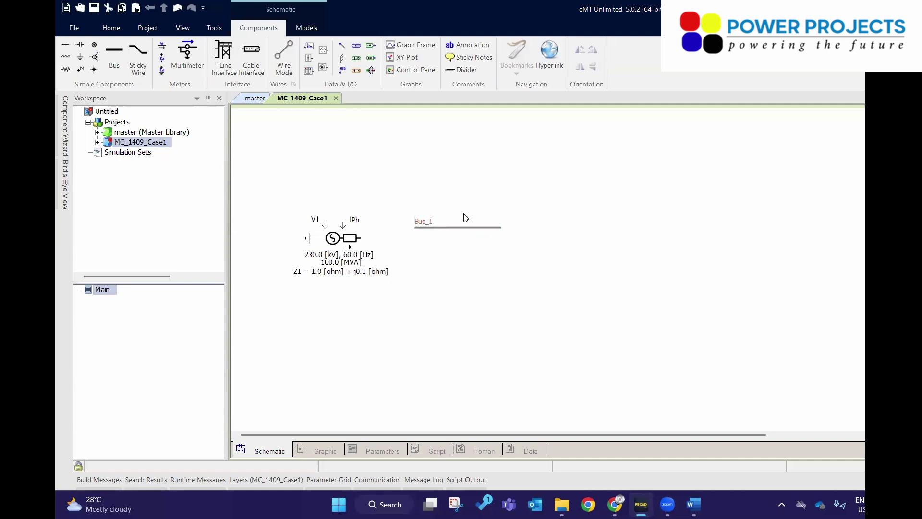
Rotate the bus to vertical and shift it so it stands beside the source's output terminal
left_click(464, 228)
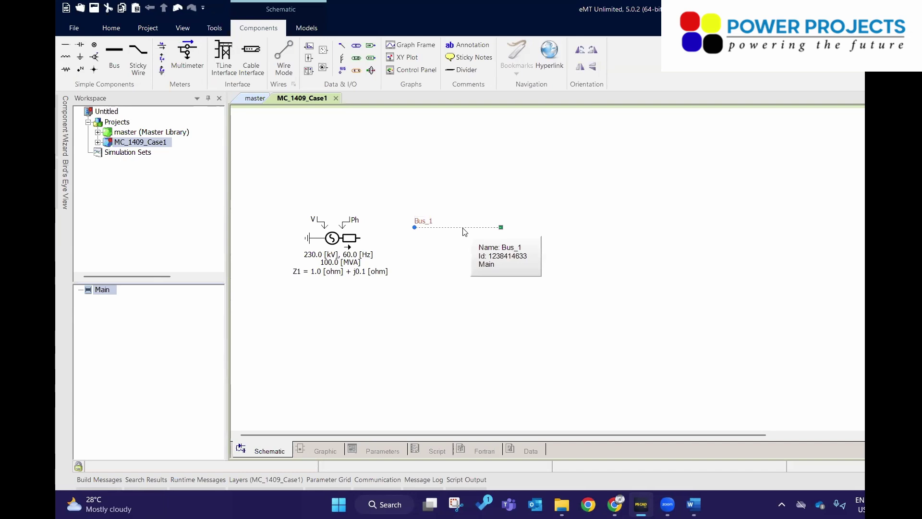
key("ctrl+r")
left_click(483, 211)
left_click_drag(479, 210, 469, 210)
left_click(522, 154)
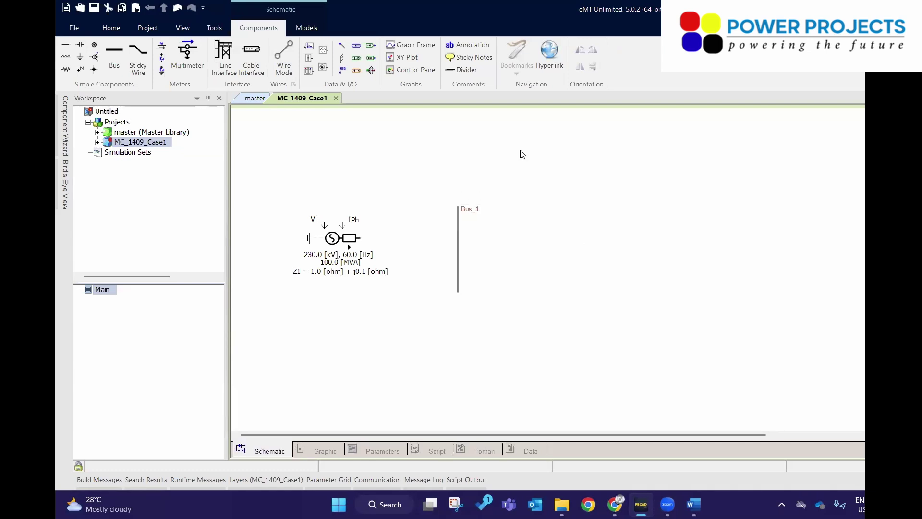
Turn on the grid display for the schematic canvas and bring the component commands back up
scroll(69, 72, "up", 2)
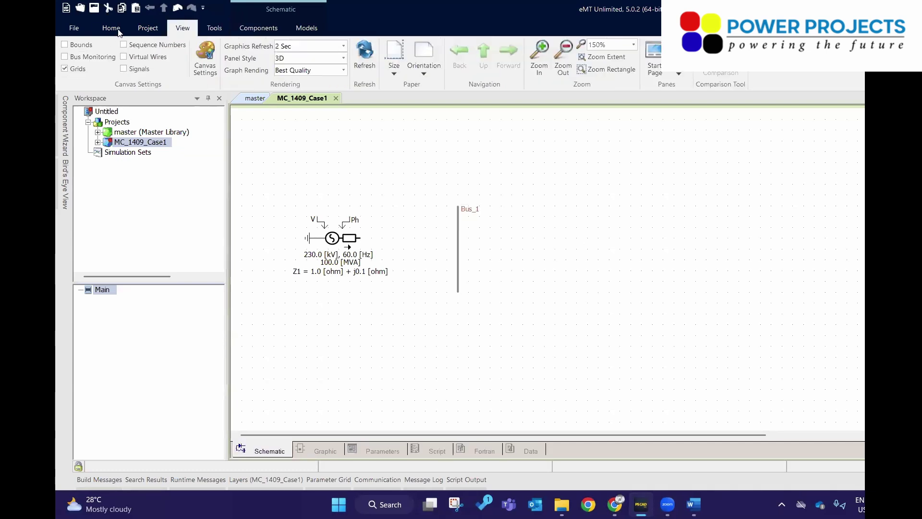
left_click(111, 28)
left_click(258, 28)
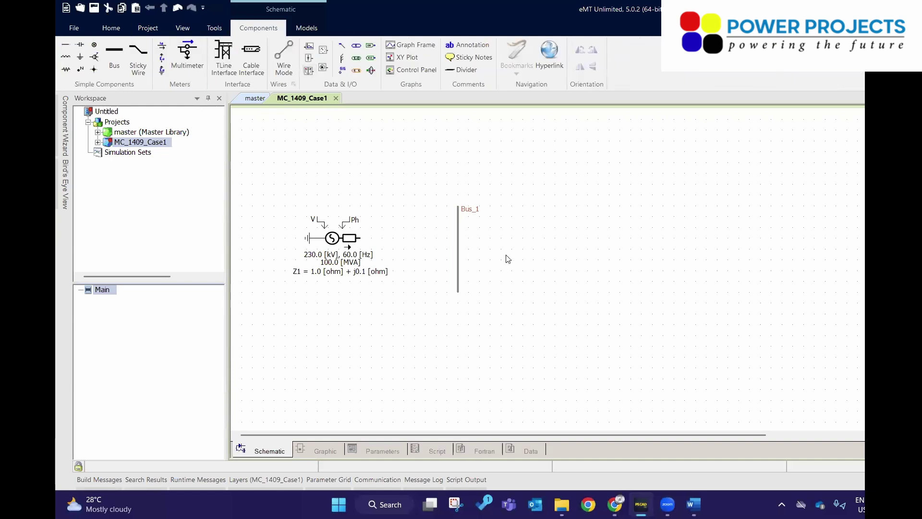
Shorten the vertical bus slightly at its lower end and move it one grid step closer to the source
left_click(464, 206)
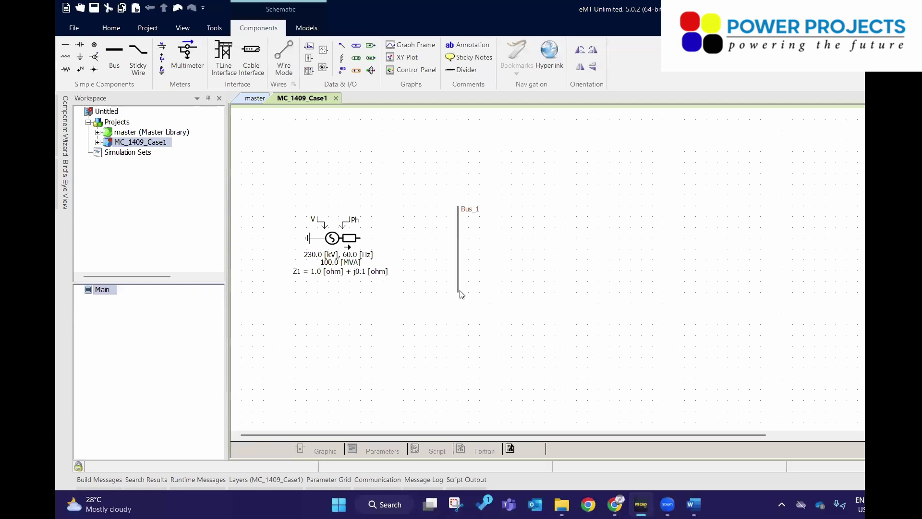
left_click_drag(459, 292, 460, 282)
left_click(526, 236)
left_click(473, 206)
left_click_drag(470, 206, 474, 210)
left_click(546, 243)
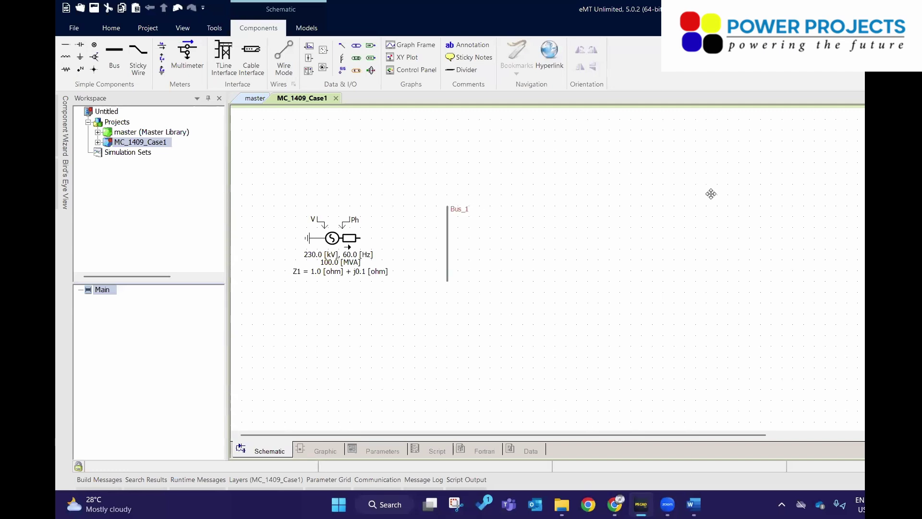
left_click_drag(400, 183, 532, 351)
left_click(531, 351)
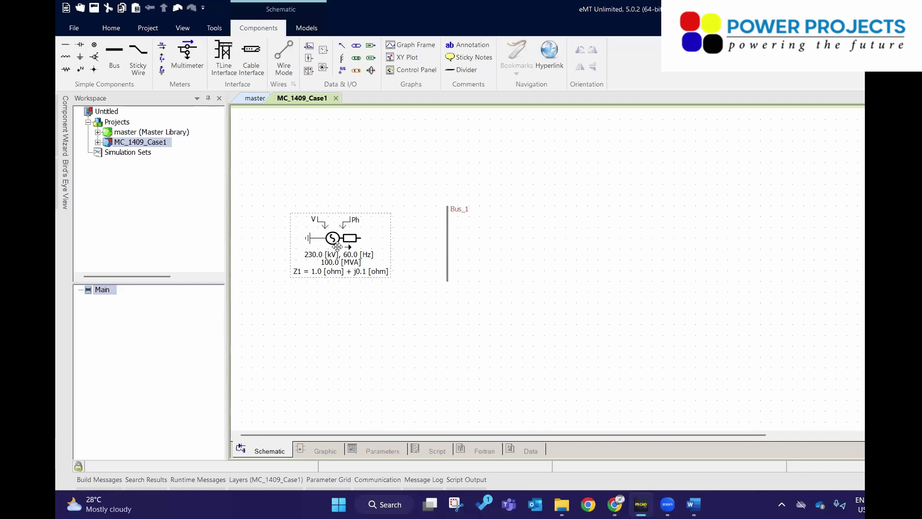
Draw a straight horizontal wire from the three-phase source's output terminal to Bus_1 in Wire Mode
left_click(281, 69)
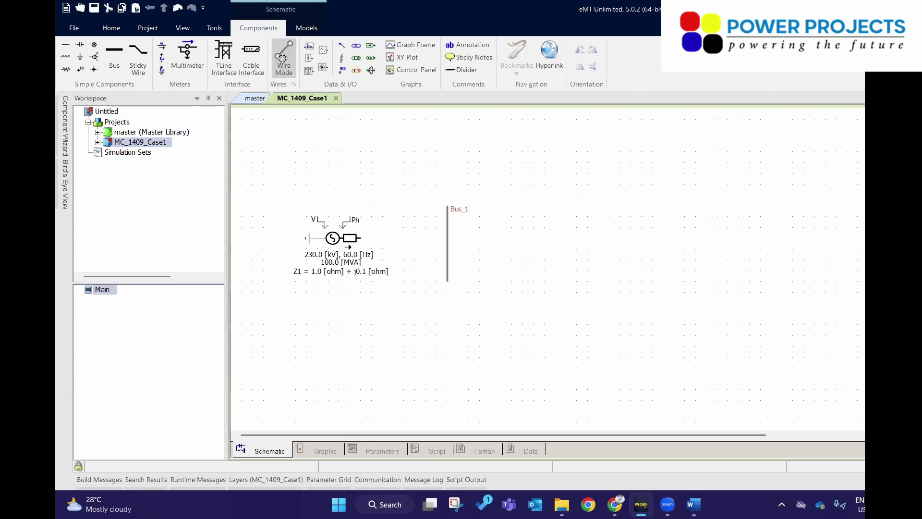
left_click(283, 58)
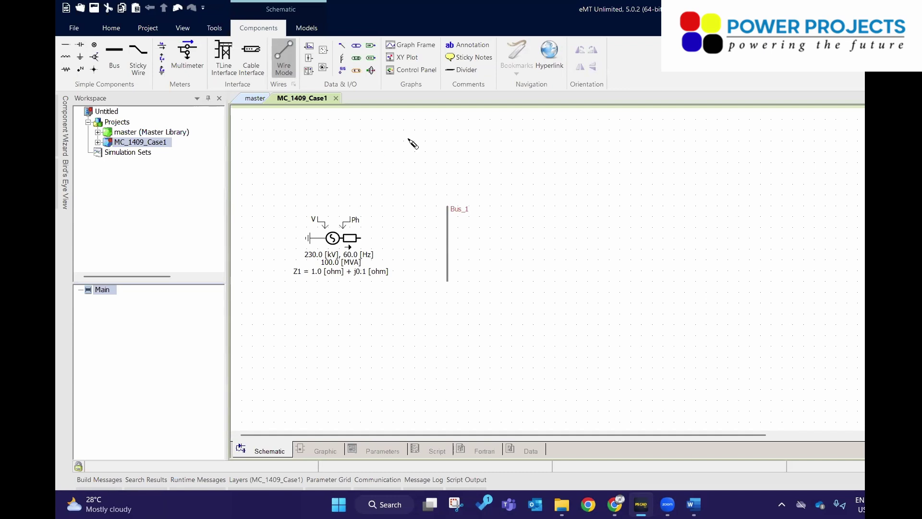
left_click(363, 238)
left_click(447, 238)
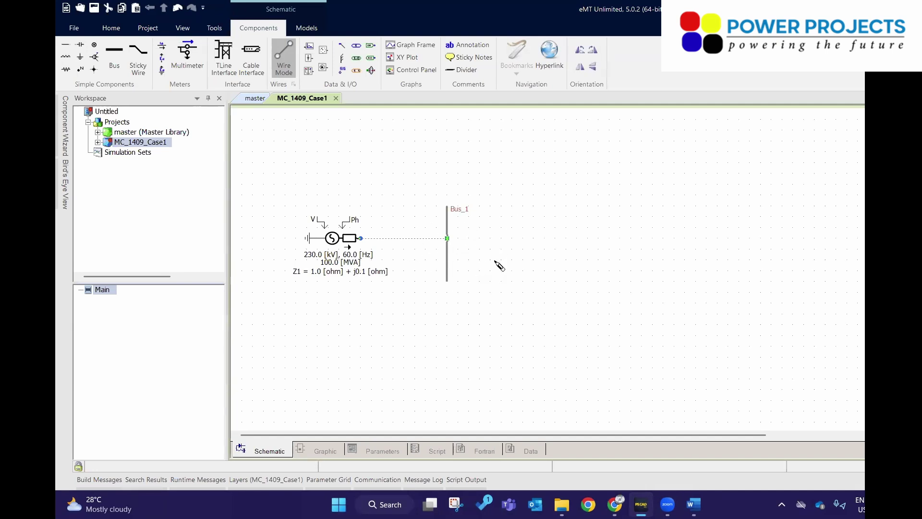
key("Escape")
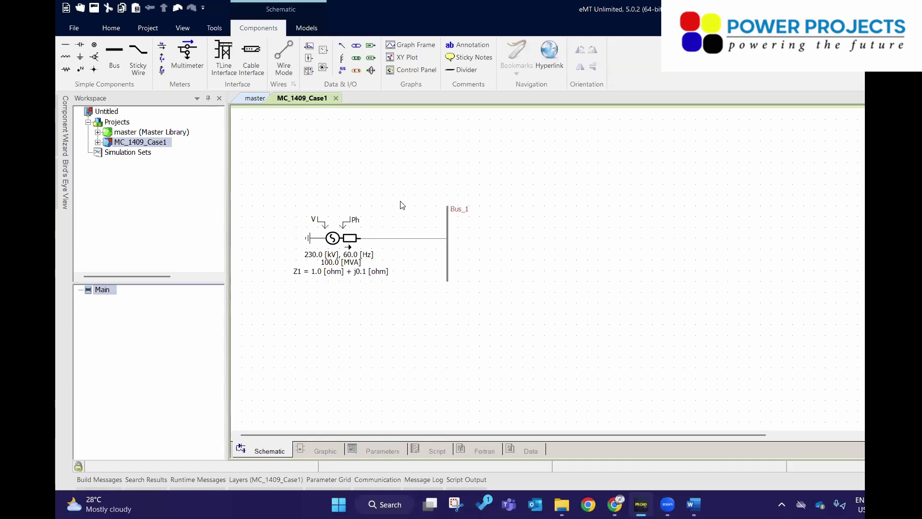
Draw a loose horizontal practice wire above the source and Bus_1, and delete it again
left_click(283, 54)
left_click(345, 157)
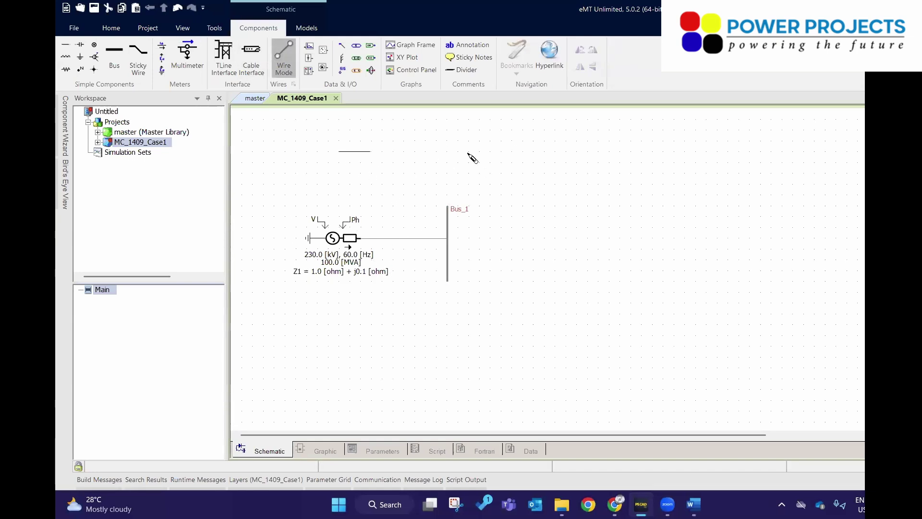
left_click(480, 153)
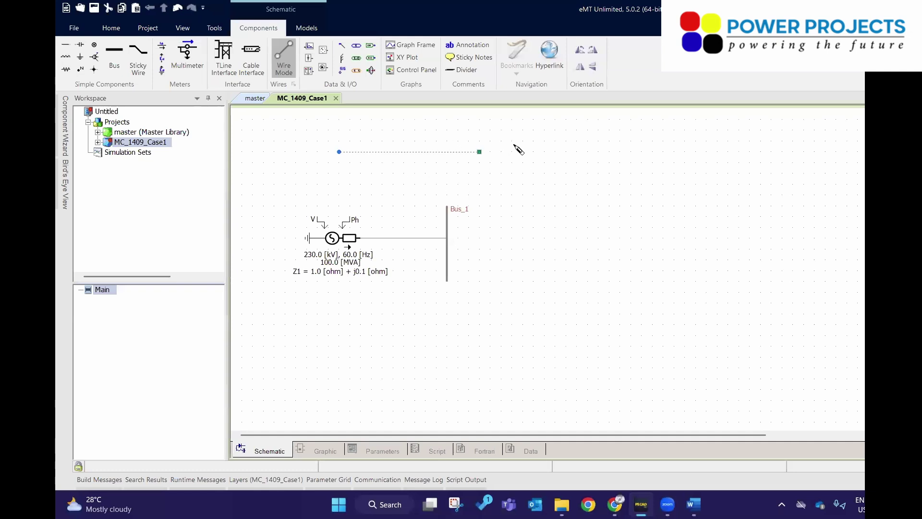
key("Escape")
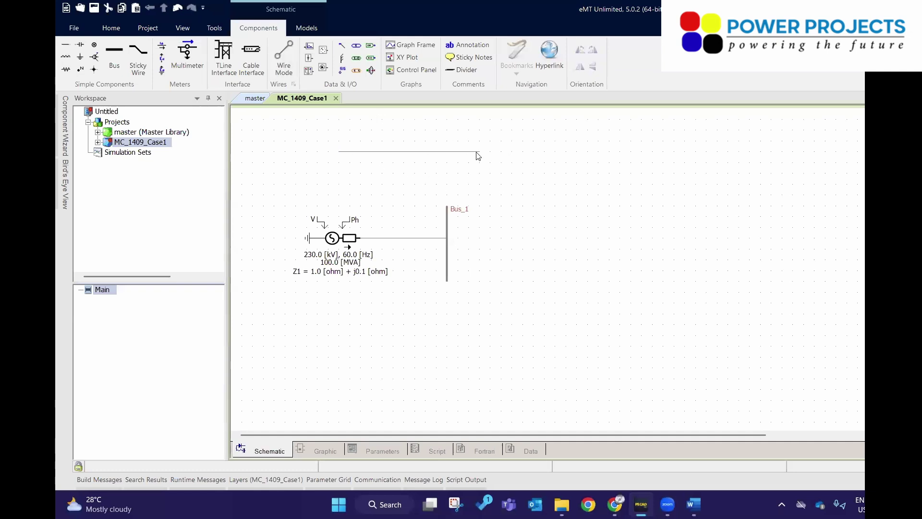
left_click(459, 151)
left_click(459, 159)
left_click_drag(511, 171, 266, 131)
key("Delete")
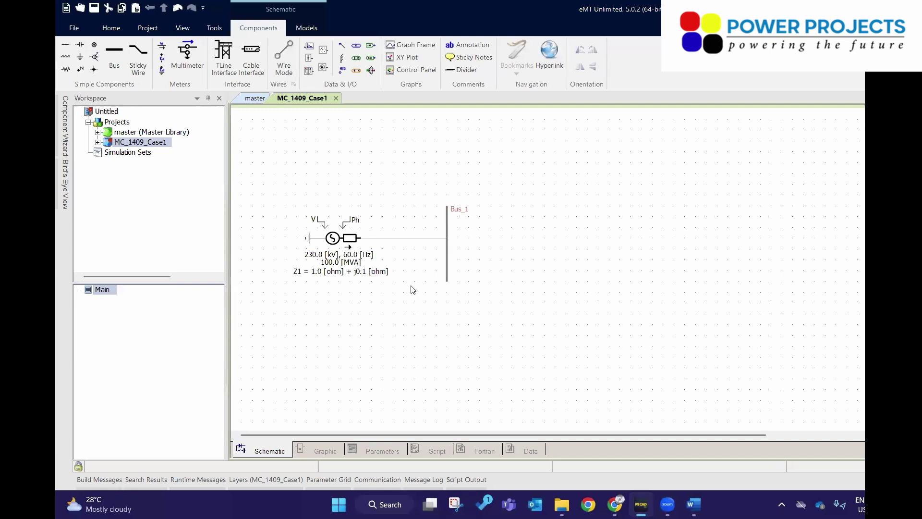
left_click(408, 238)
left_click(422, 255)
left_click(378, 236)
left_click(286, 192)
left_click_drag(263, 178, 397, 315)
left_click_drag(413, 140, 492, 322)
left_click(500, 259)
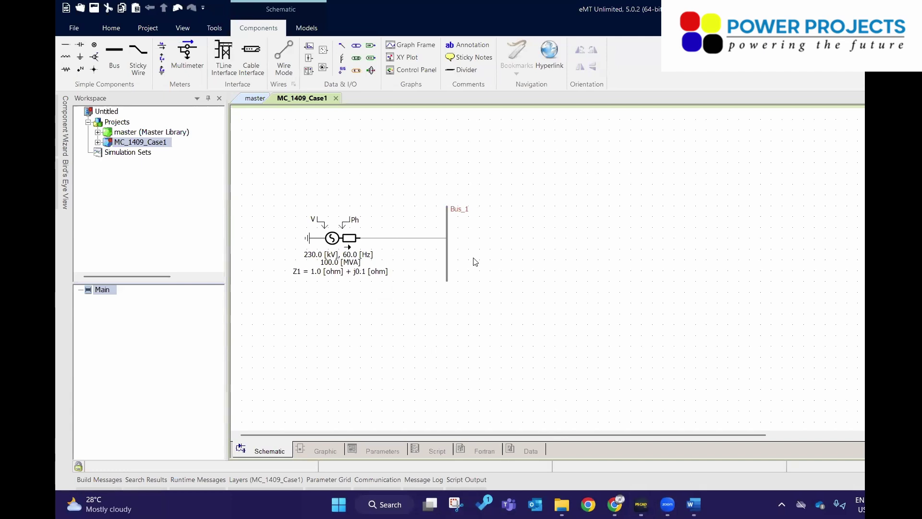
left_click_drag(536, 324, 248, 183)
left_click_drag(534, 327, 263, 162)
left_click(363, 188)
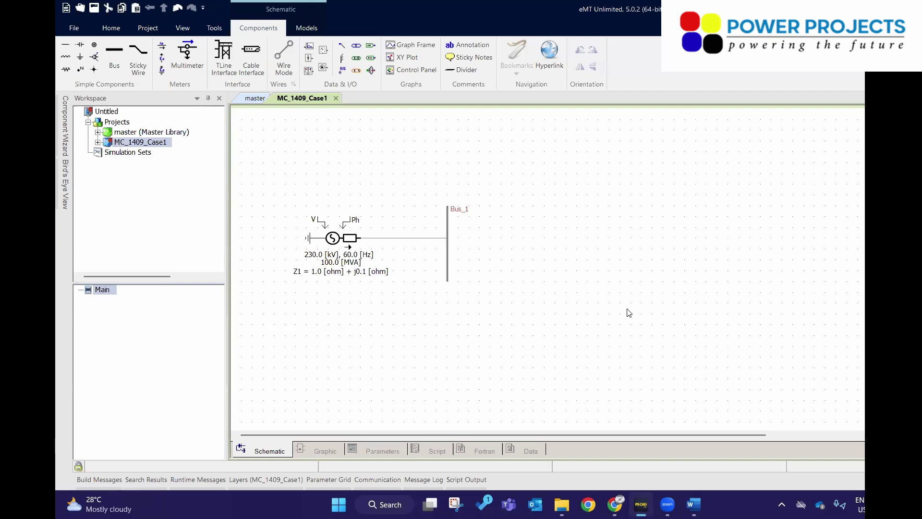
left_click_drag(411, 134, 425, 173)
left_click(425, 174)
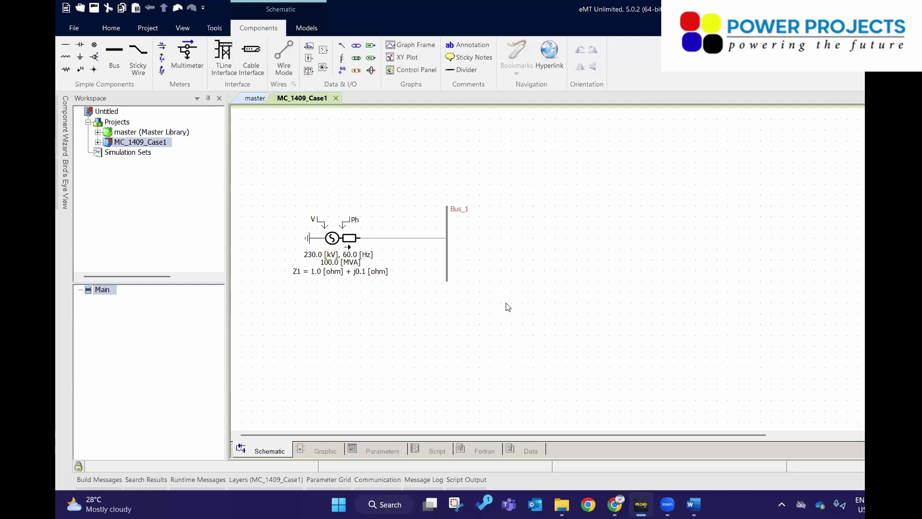
left_click_drag(410, 184, 509, 307)
left_click(568, 247)
key("Tab")
left_click(490, 240)
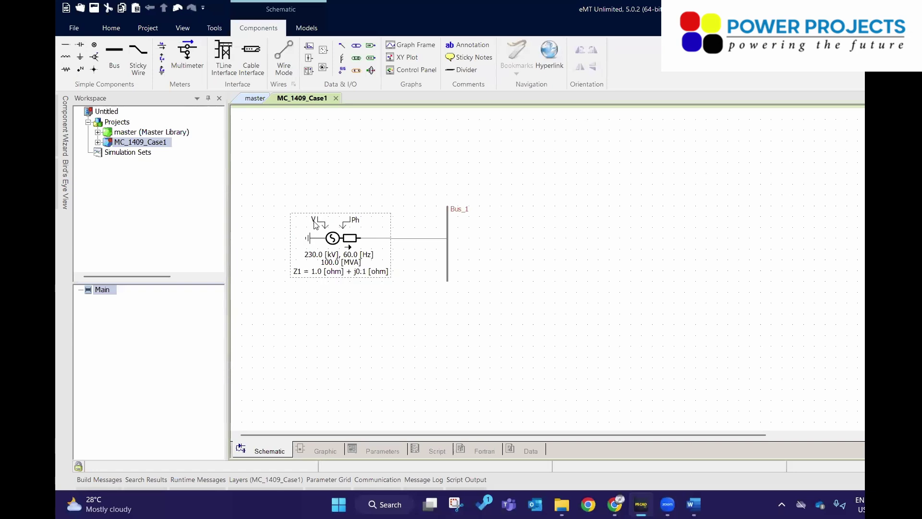
Examine the Configuration parameters of the three-phase voltage source, enlarging and moving its properties dialog, and close it unchanged
double_click(331, 239)
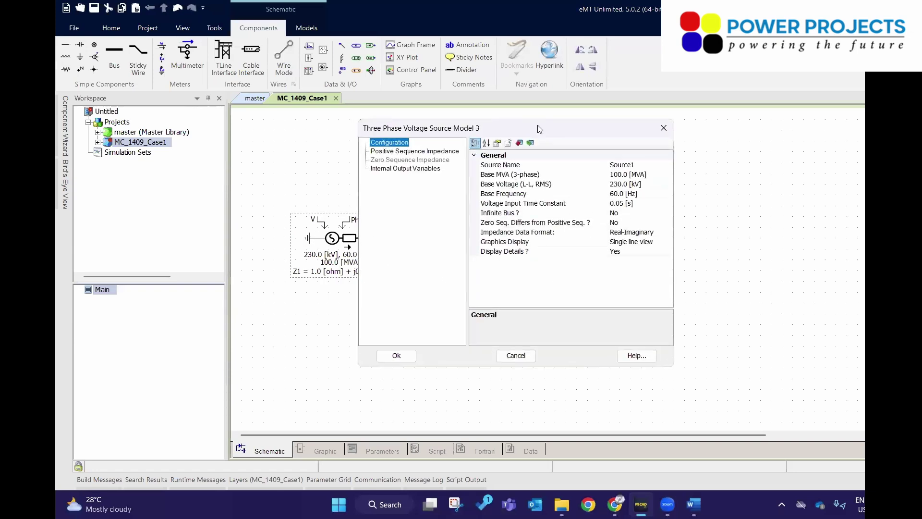
left_click_drag(669, 355, 703, 384)
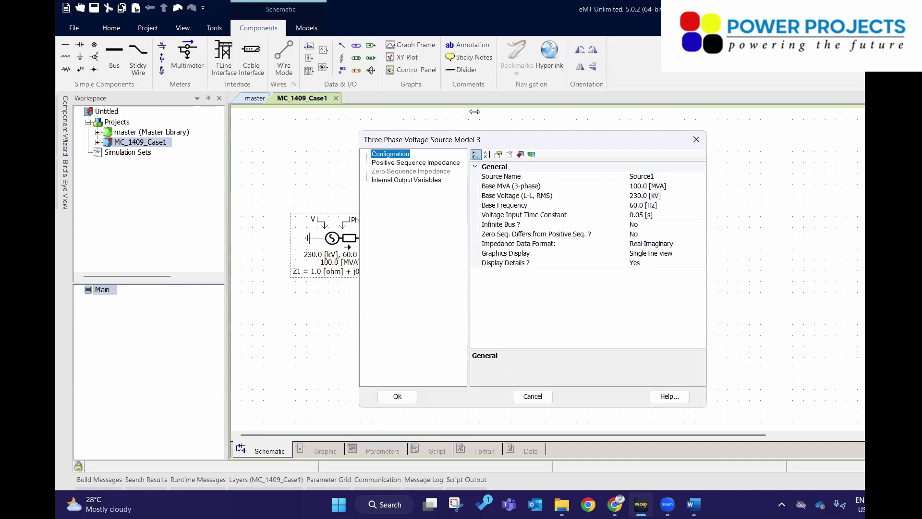
left_click_drag(499, 140, 435, 129)
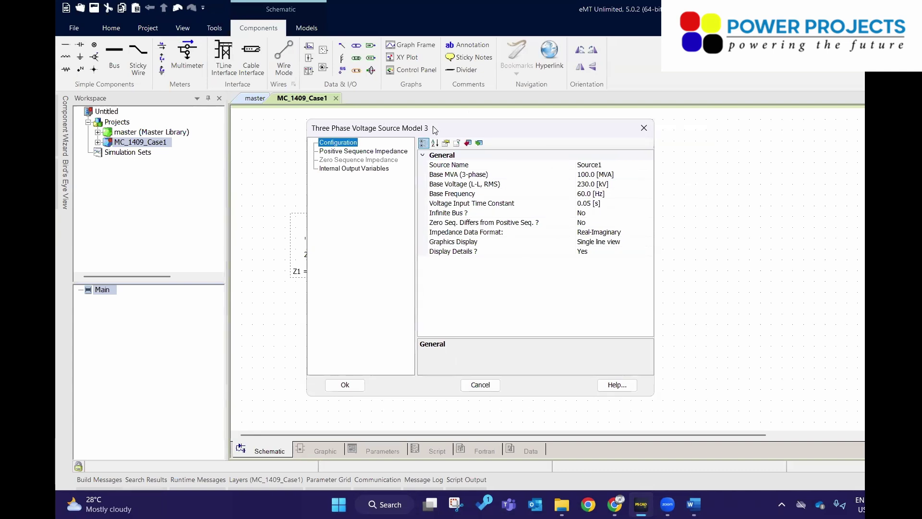
left_click(644, 128)
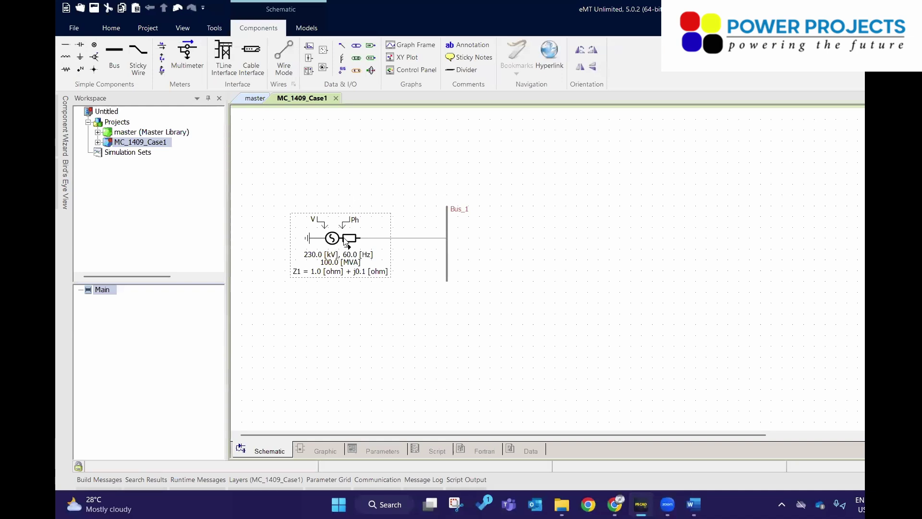
Place an integer constant above the three-phase source, check its properties, and shift it slightly away from the V input
mouse_move(346, 242)
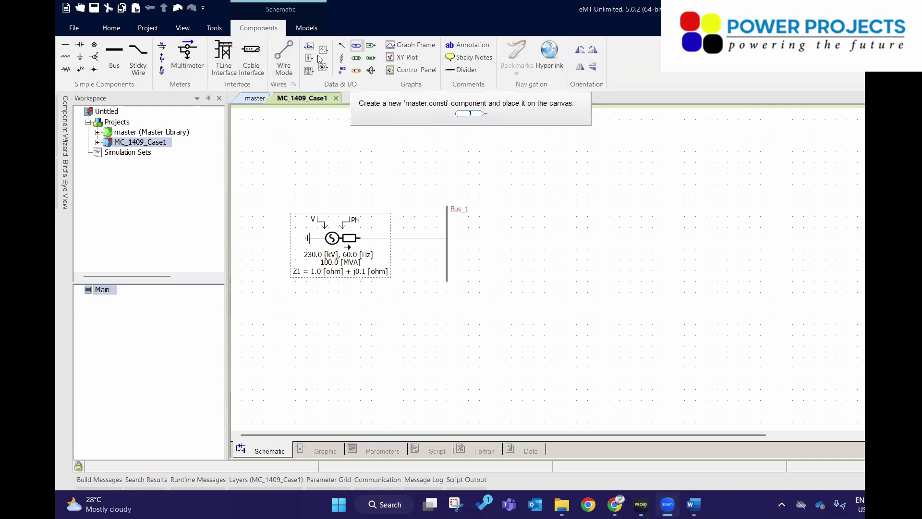
left_click(341, 164)
left_click_drag(341, 164, 332, 170)
double_click(331, 164)
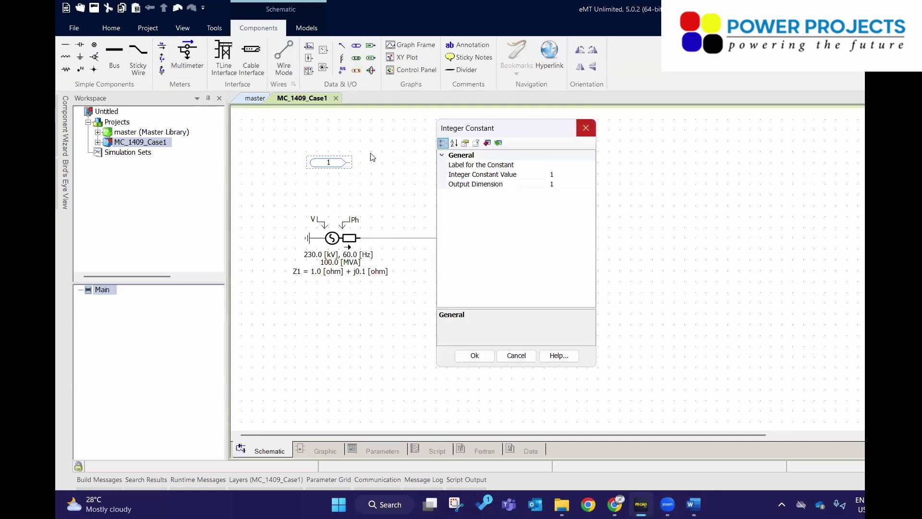
left_click_drag(334, 165, 377, 165)
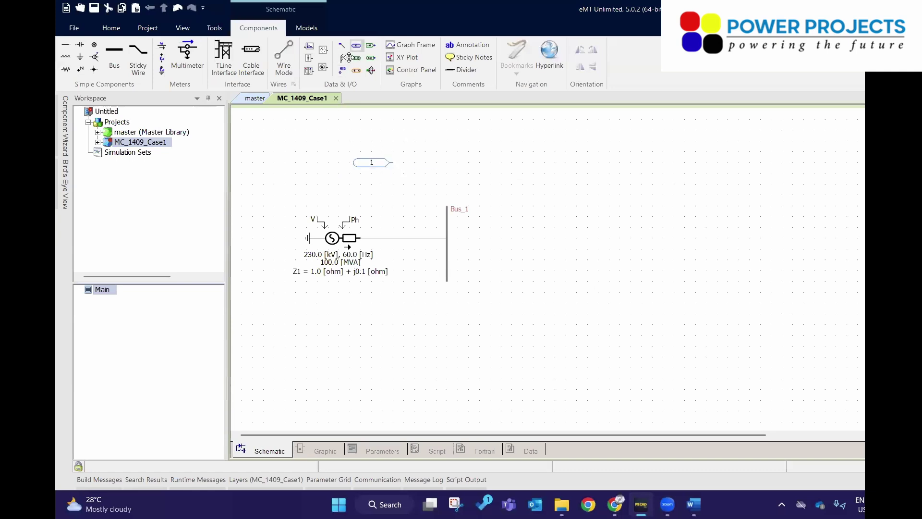
Rotate the integer constant upright and move it so its output connects to the three-phase source's V input
left_click(349, 57)
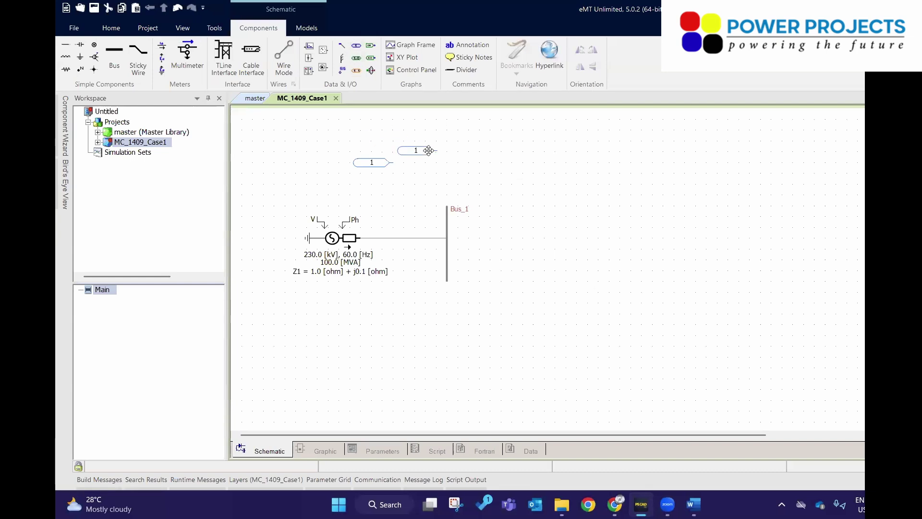
right_click(426, 154)
left_click(380, 166)
key("ctrl+r")
left_click_drag(380, 165, 319, 195)
left_click(397, 171)
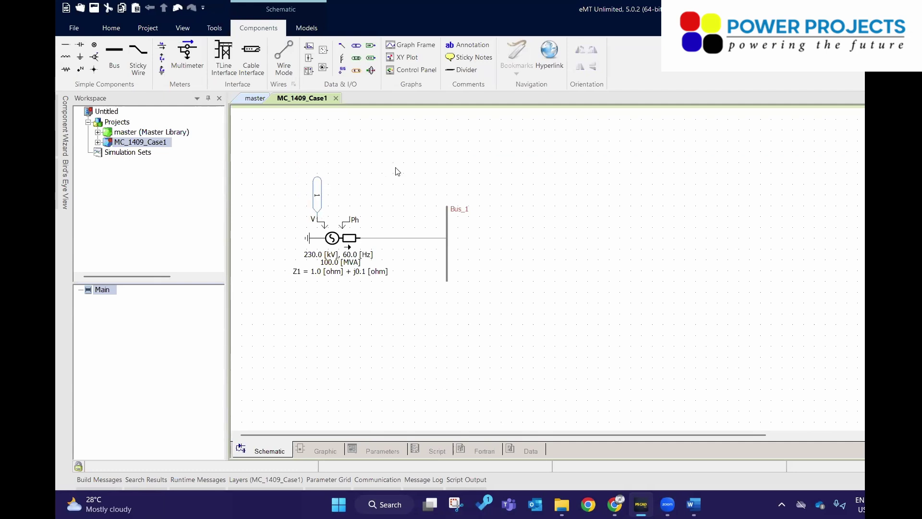
Place a second integer constant upright on the three-phase source's Ph input, beside the first one
left_click(356, 45)
left_click(350, 190)
key("Down")
key("Down")
left_click(356, 155)
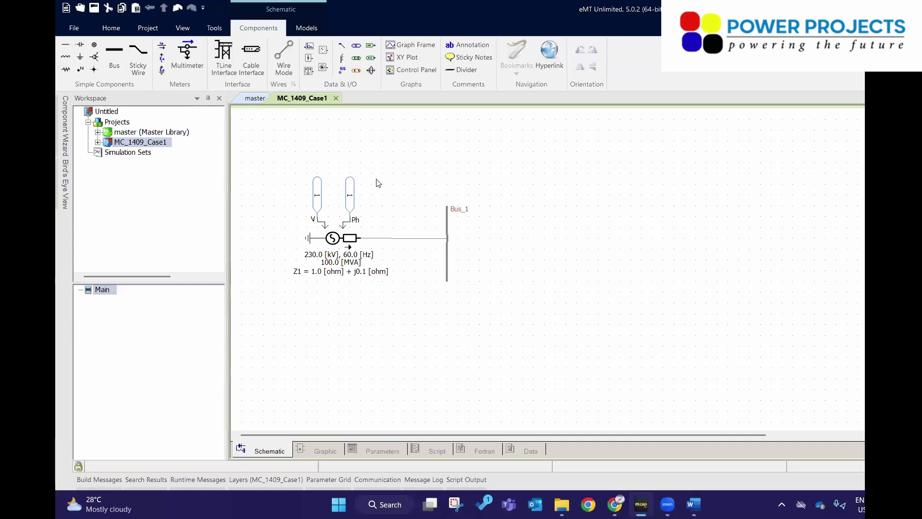
Set the integer constant value on the source's V input to 400
mouse_move(324, 209)
double_click(317, 201)
left_click(578, 174)
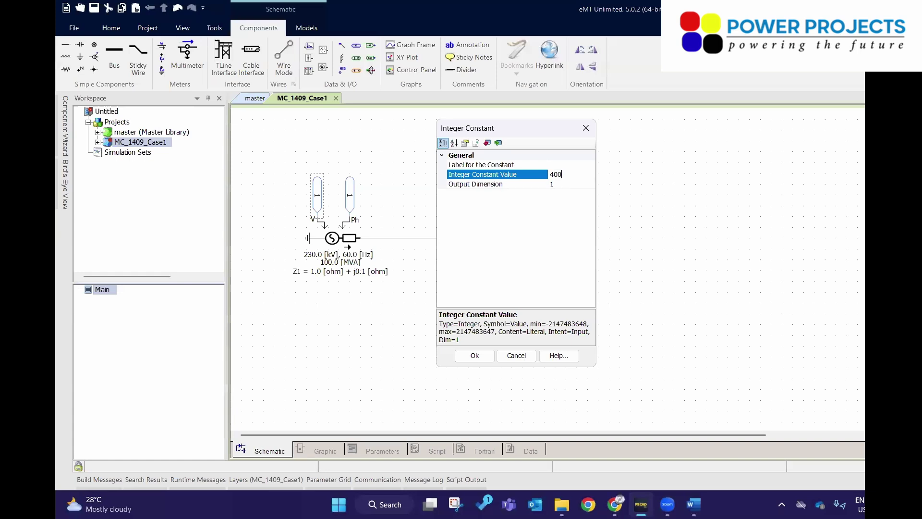
key("Return")
Set the integer constant value on the source's Ph input to 0
double_click(350, 192)
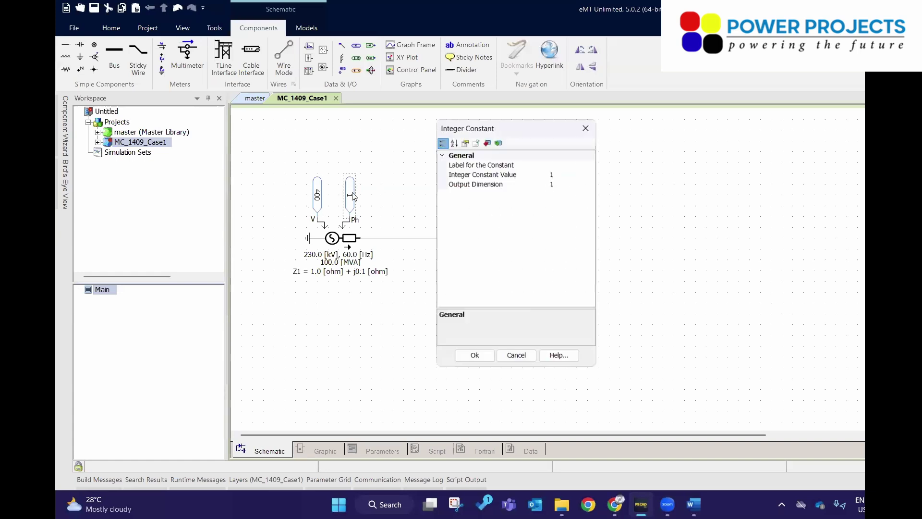
left_click(552, 175)
type("0")
key("Return")
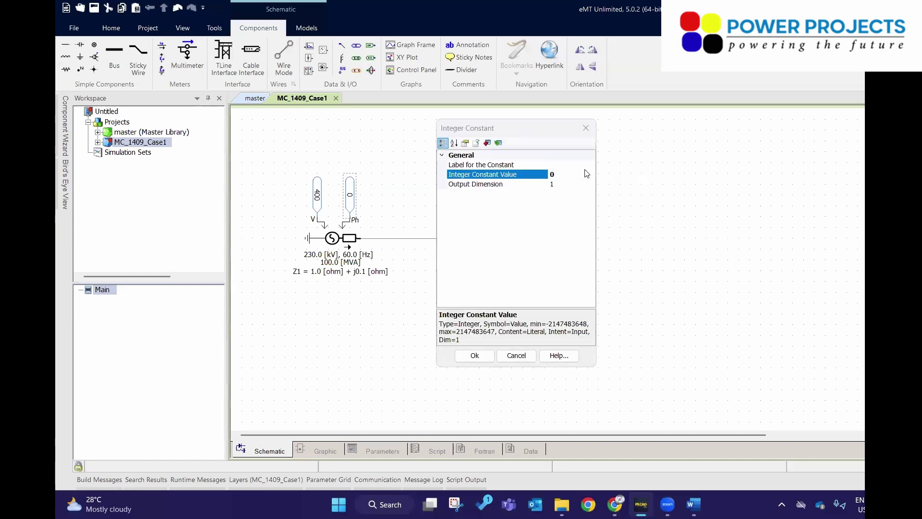
key("Return")
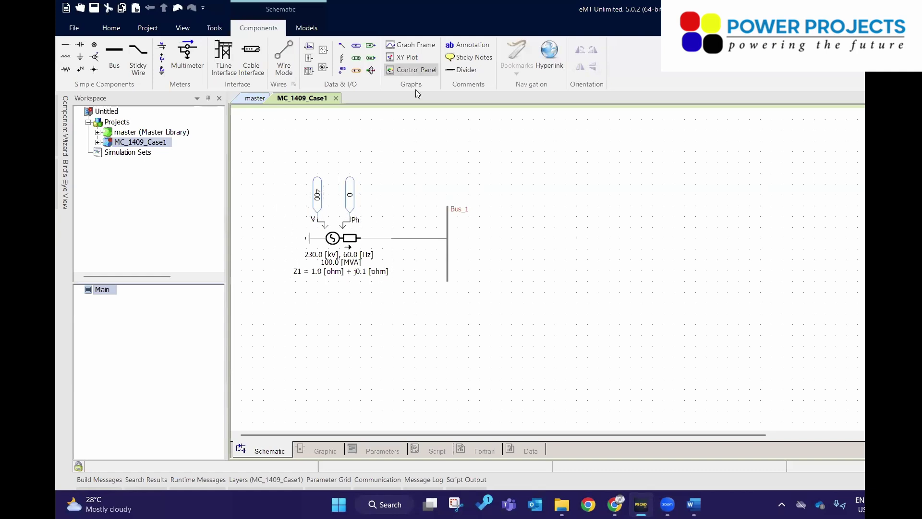
Place a spare integer constant above the source, view its parameters, and delete it again
key("ctrl+v")
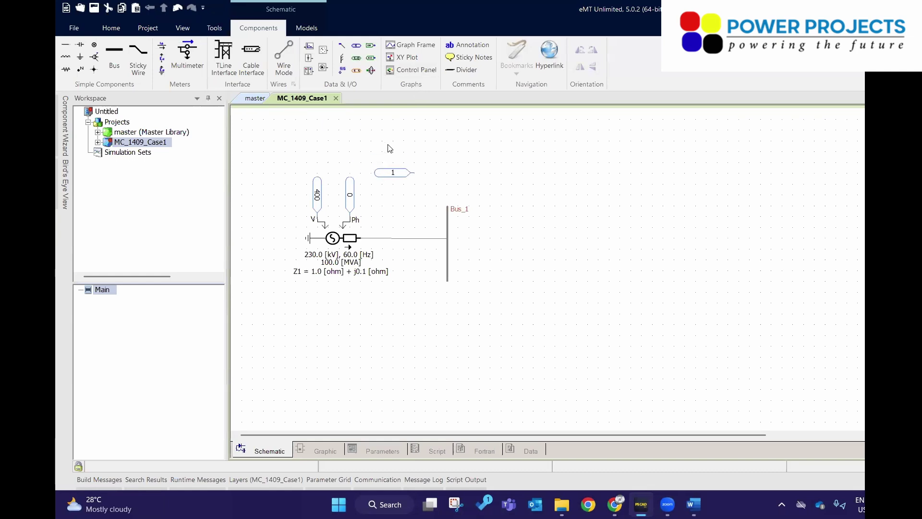
left_click(400, 147)
double_click(394, 141)
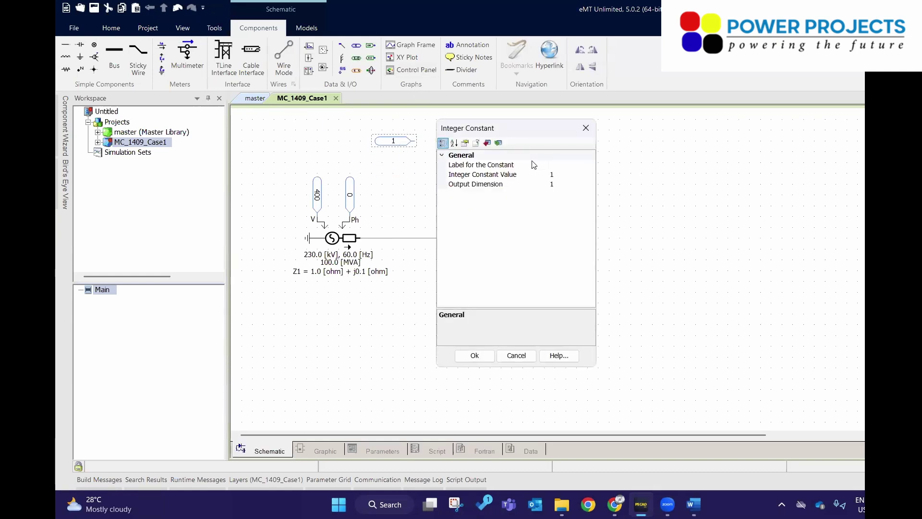
left_click(586, 127)
key("Delete")
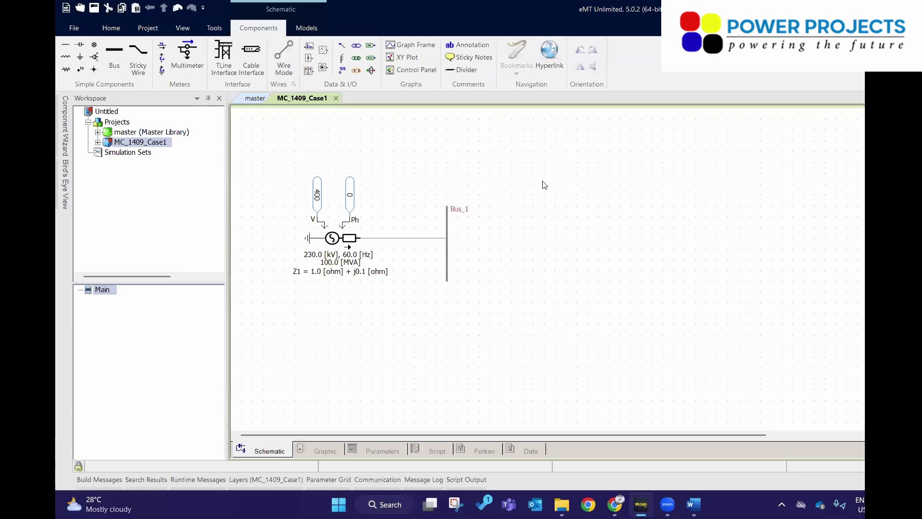
Set the source name of the three-phase voltage source to GRID in its configuration parameters
left_click(355, 271)
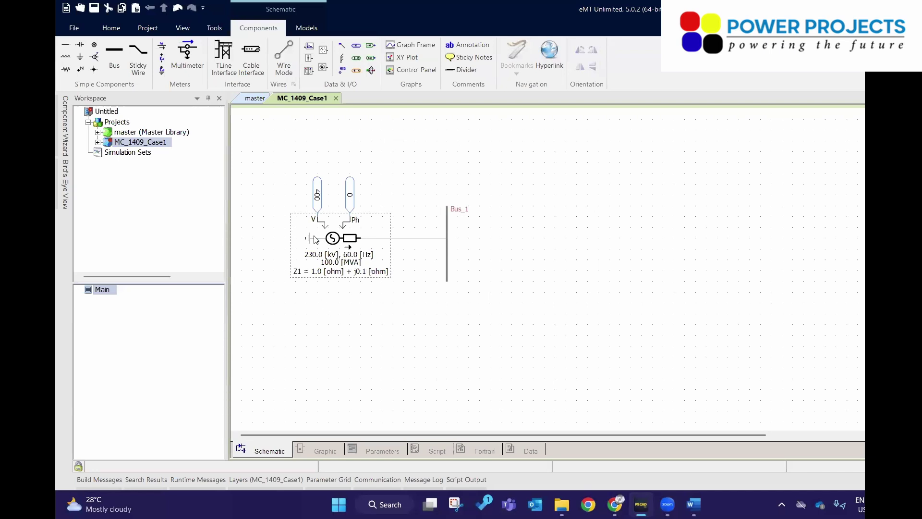
key("Return")
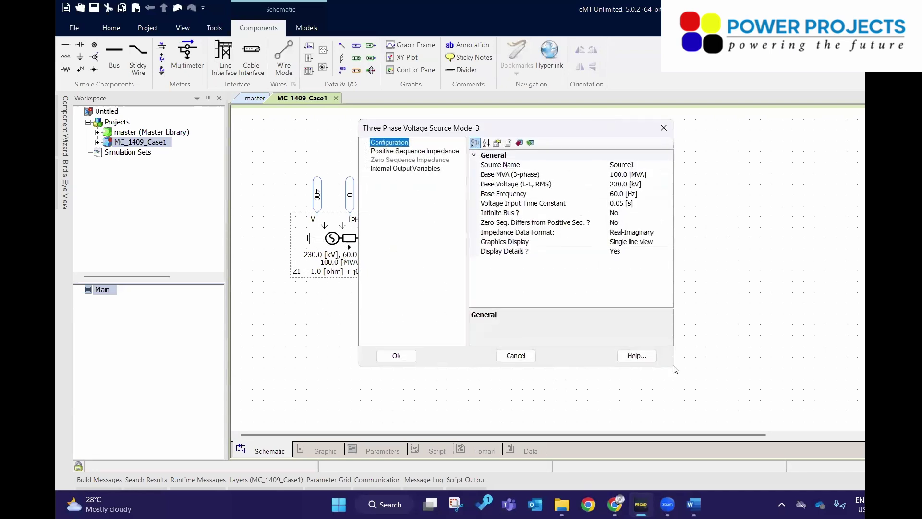
left_click_drag(675, 368, 673, 423)
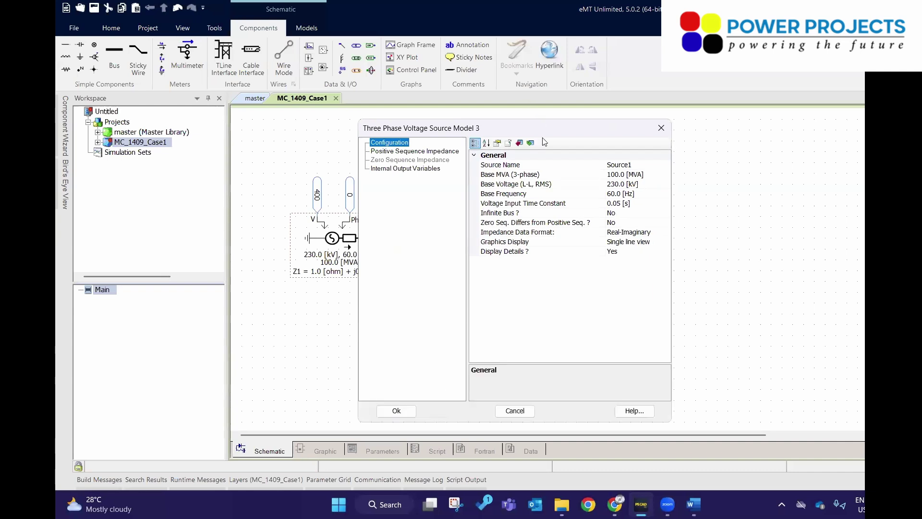
key("Escape")
key("Return")
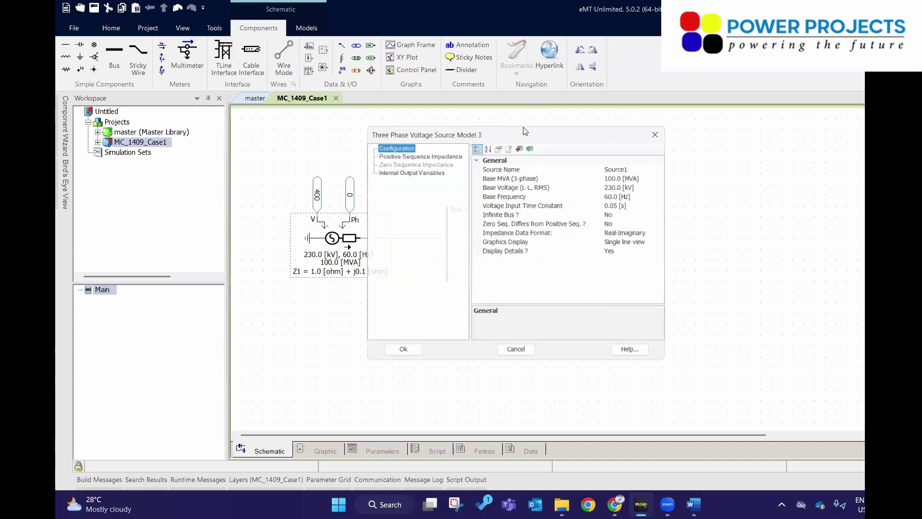
left_click_drag(567, 96, 566, 95)
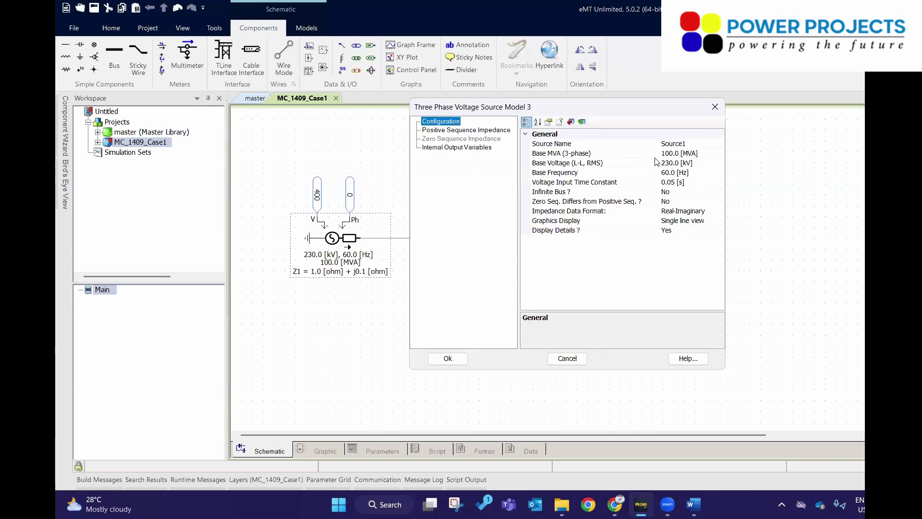
left_click(632, 144)
left_click(585, 144)
type("GRID")
left_click(633, 281)
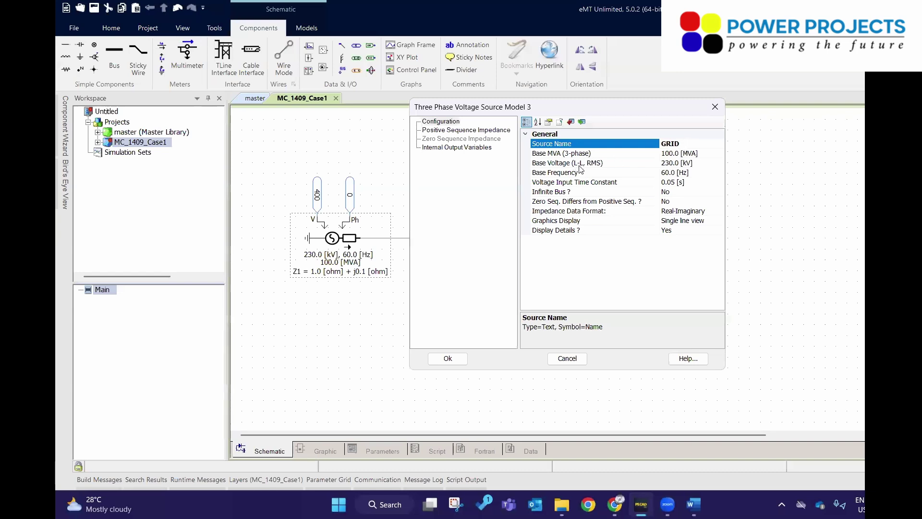
Set the GRID source's base voltage to 400.0 kV and base frequency to 50.0 Hz, and apply the changes
left_click(677, 164)
key("ctrl+a")
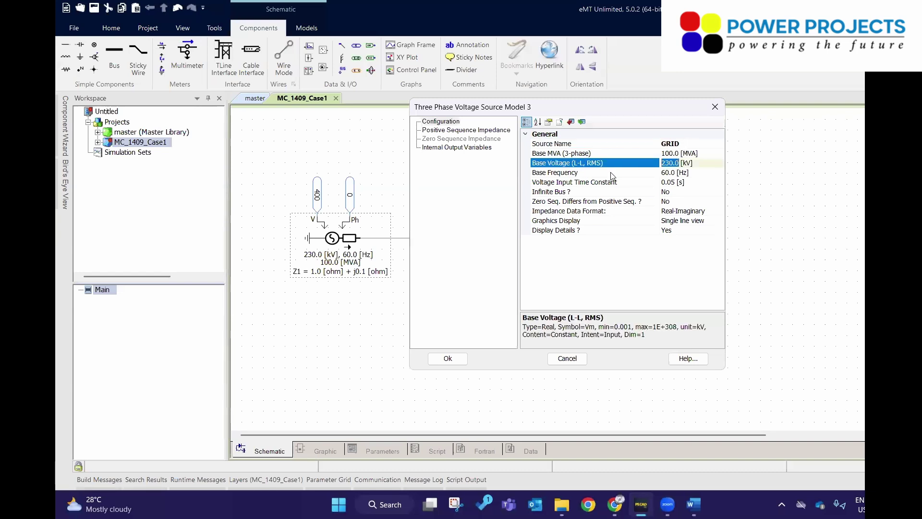
type("400.0")
left_click(668, 173)
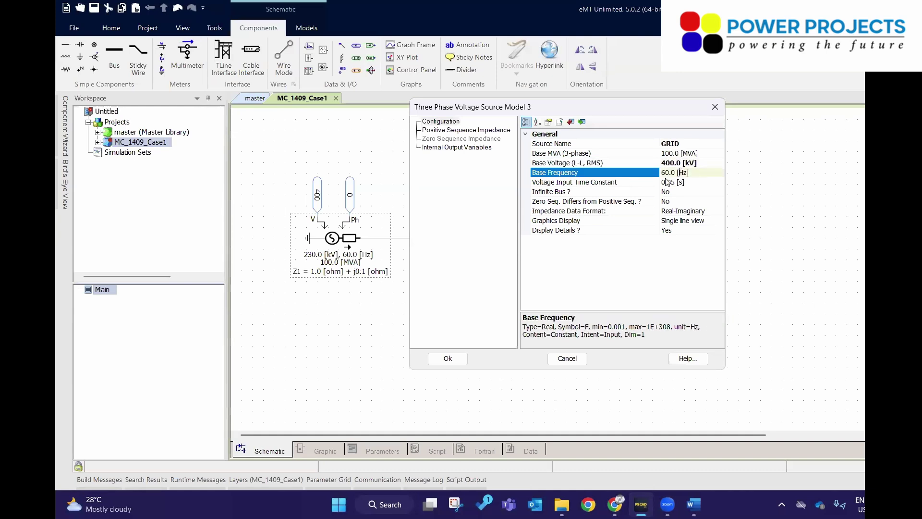
key("BackSpace")
type("5")
key("Return")
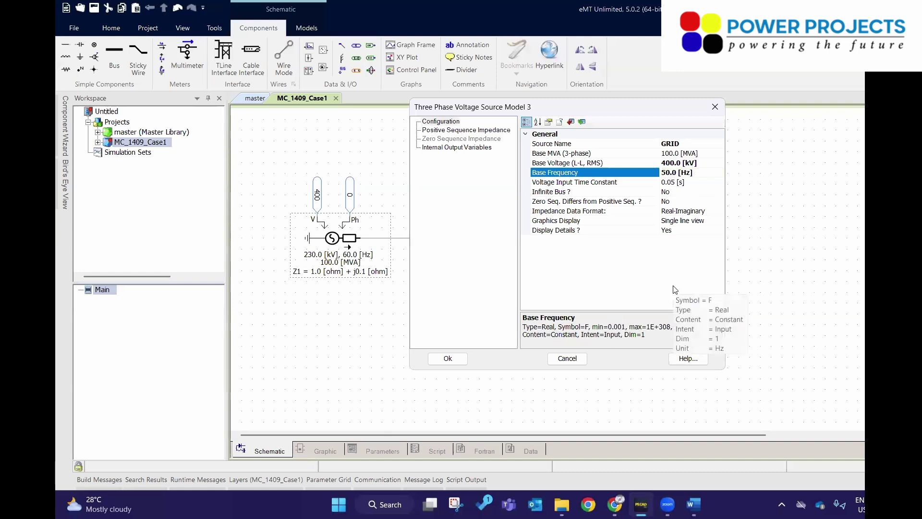
key("Down")
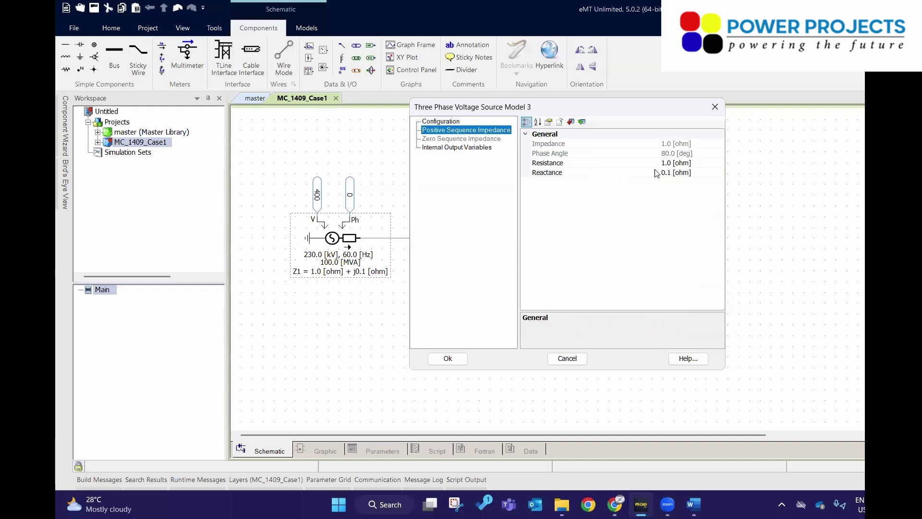
left_click(453, 123)
left_click(447, 360)
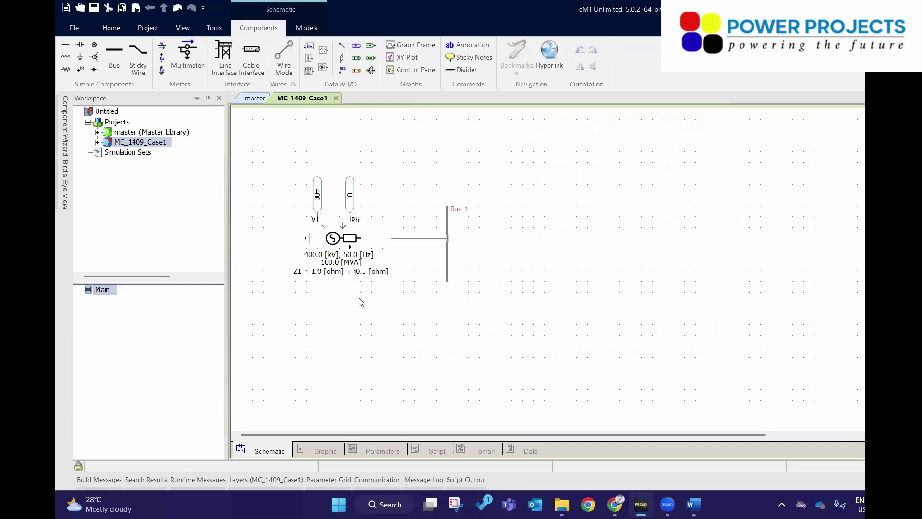
Move the voltage source on its own away from its constants and wire, and put it back
left_click_drag(266, 141, 249, 148)
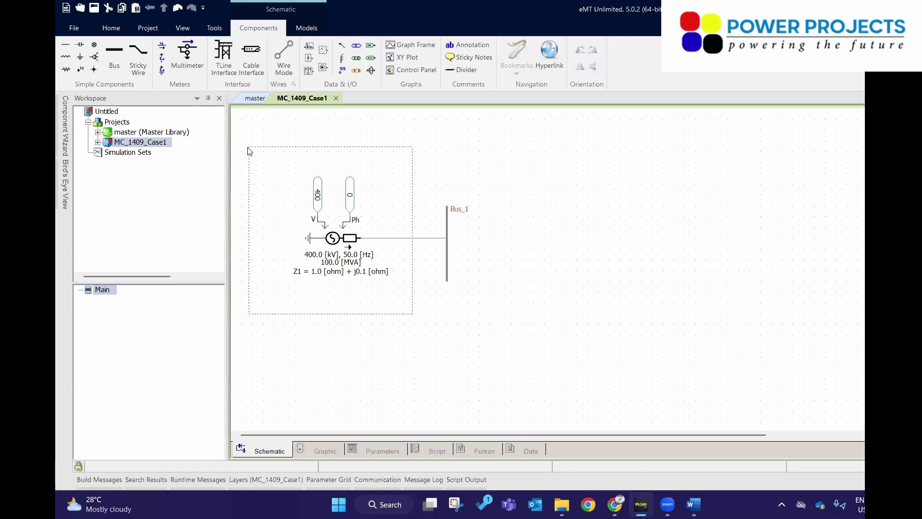
left_click_drag(250, 152, 249, 152)
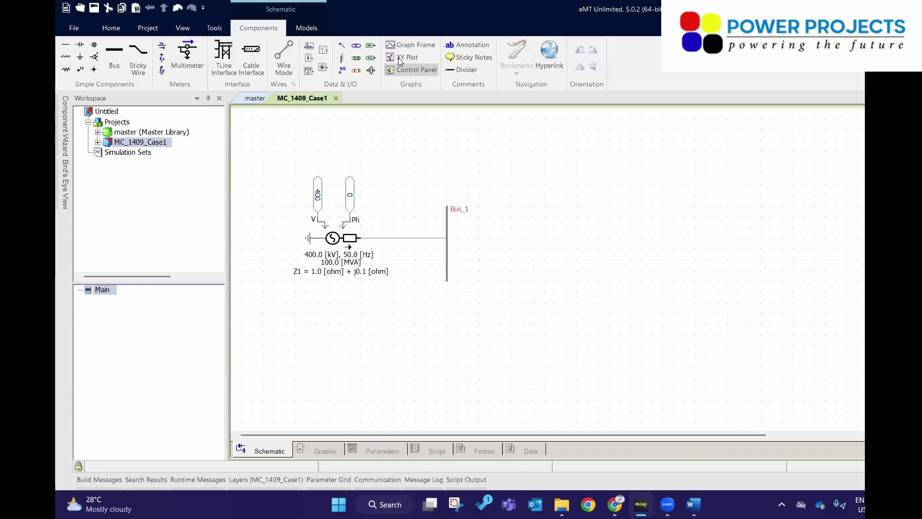
mouse_move(331, 251)
left_mouse_down()
mouse_move(326, 328)
mouse_move(302, 274)
mouse_move(301, 288)
mouse_move(321, 255)
left_mouse_up()
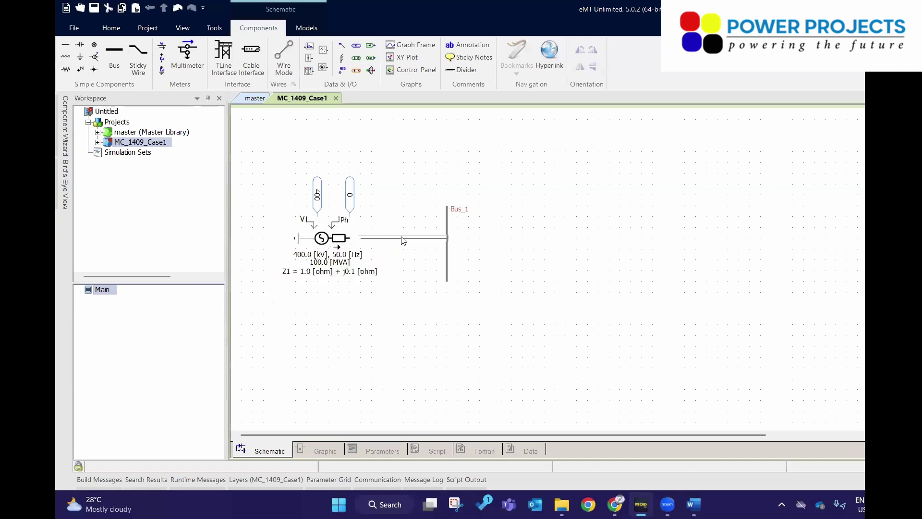
left_click_drag(358, 270, 372, 211)
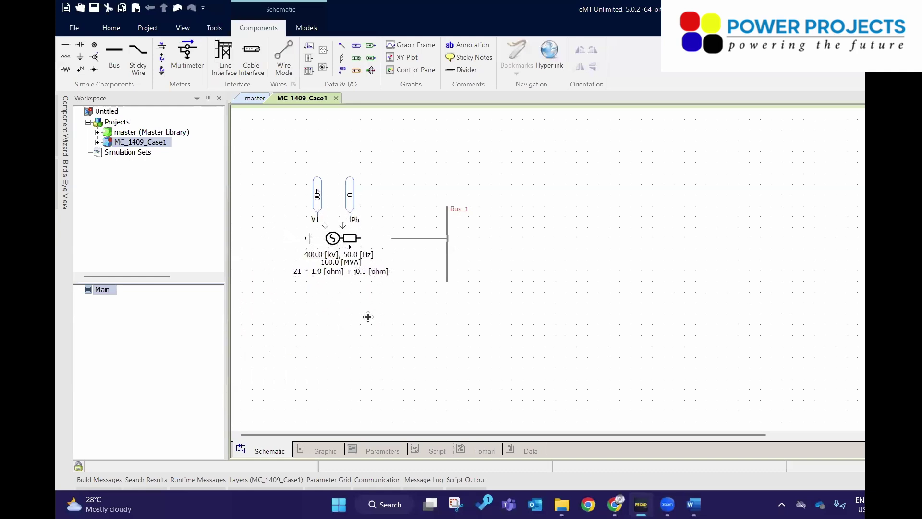
left_click_drag(364, 248, 383, 224)
mouse_move(331, 247)
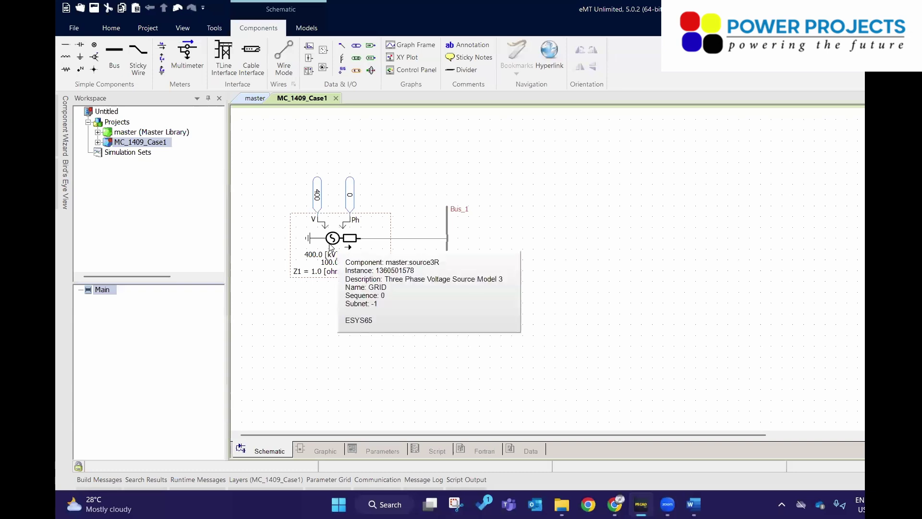
left_click_drag(330, 255, 333, 284)
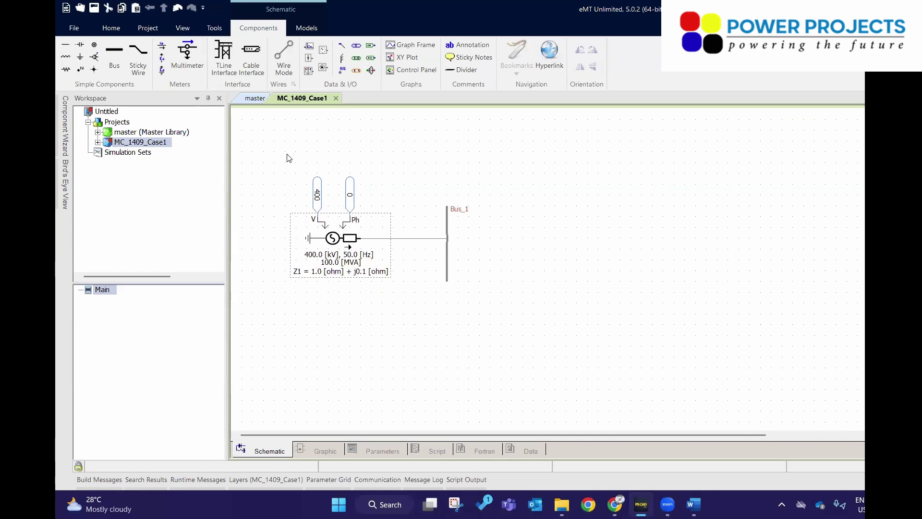
Group the voltage source with its V and Ph constants, and test handling them as one object
left_click_drag(403, 325, 331, 258)
right_click(331, 257)
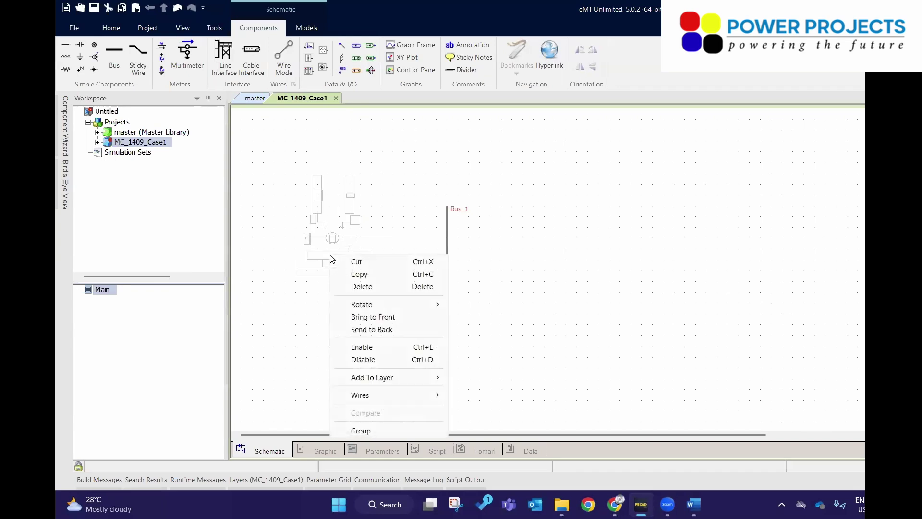
left_click(368, 434)
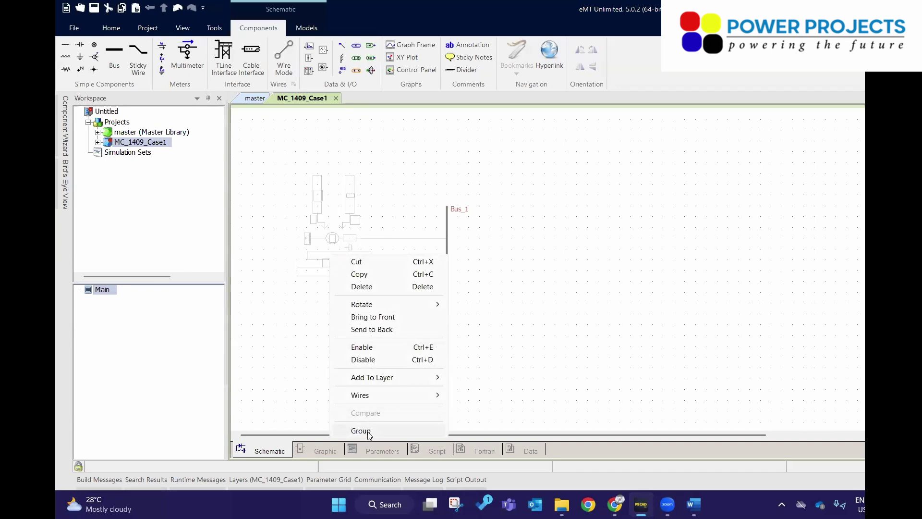
left_click_drag(343, 269, 356, 245)
left_click(343, 260)
left_click(382, 212)
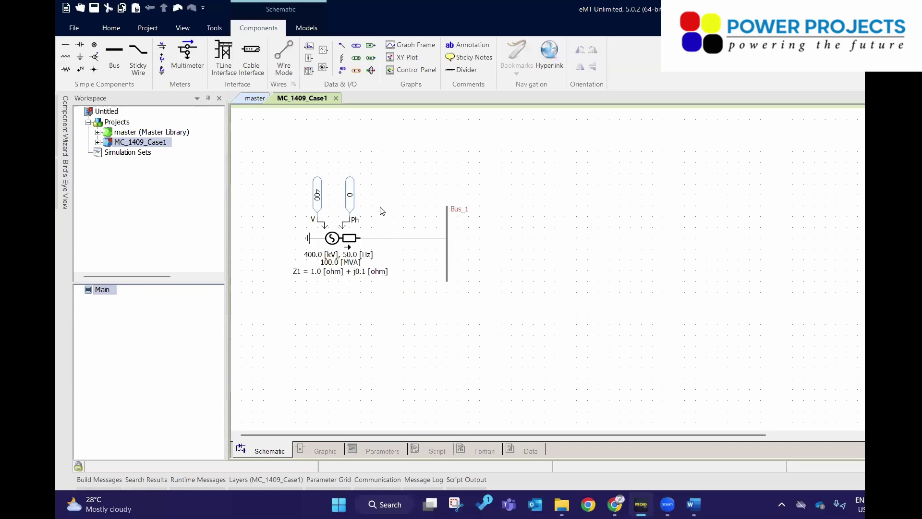
left_click(359, 245)
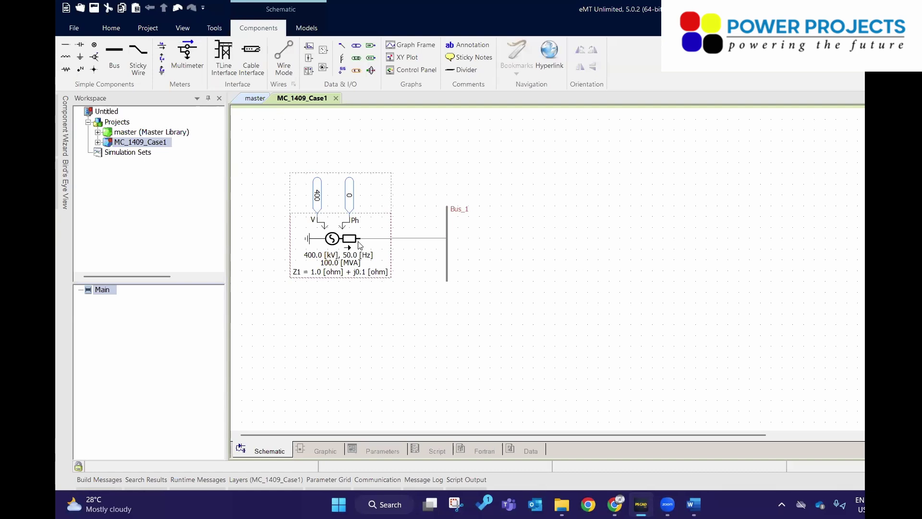
left_click(390, 237)
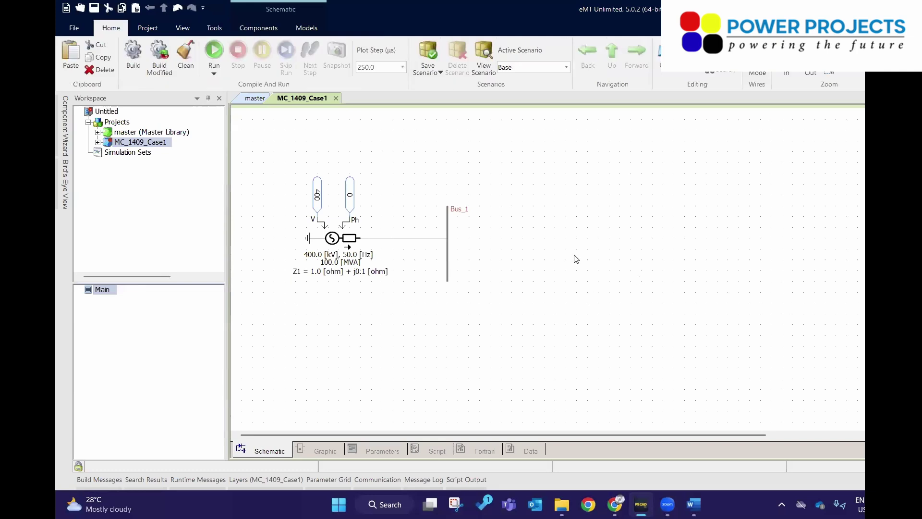
Add an annotation box below the voltage source reading GRID_1 on the first line and 400kV on the second
left_click_drag(274, 145, 532, 321)
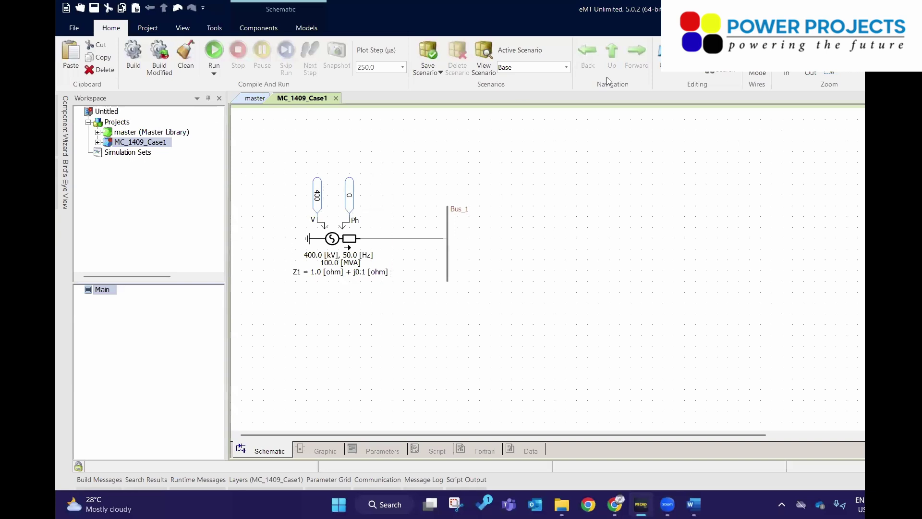
scroll(552, 53, "down", 4)
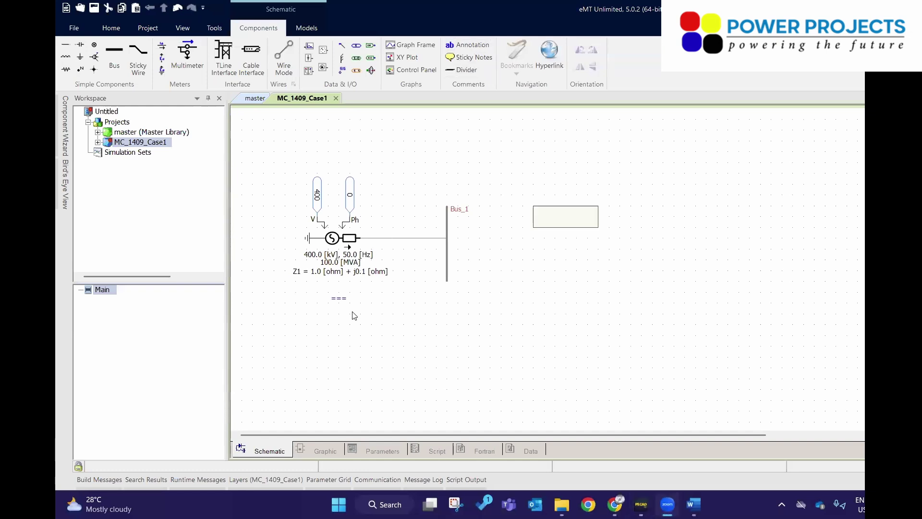
double_click(339, 288)
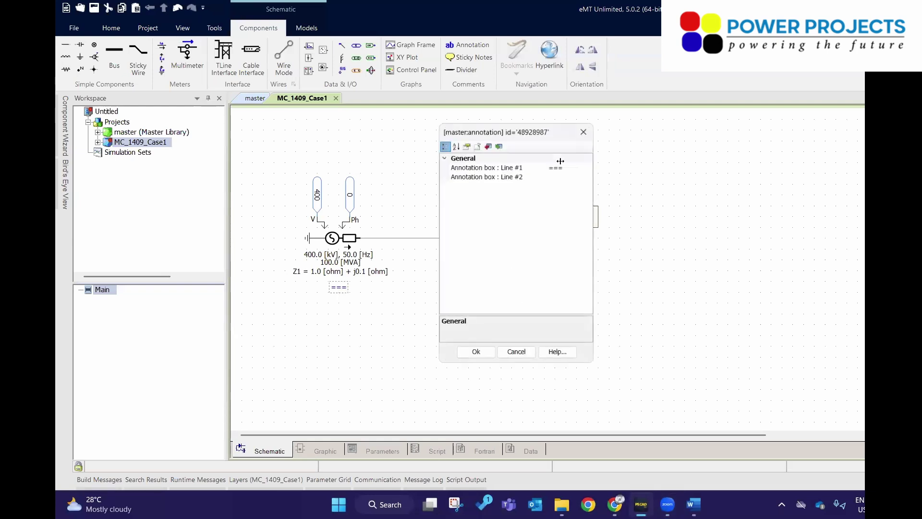
left_click(543, 167)
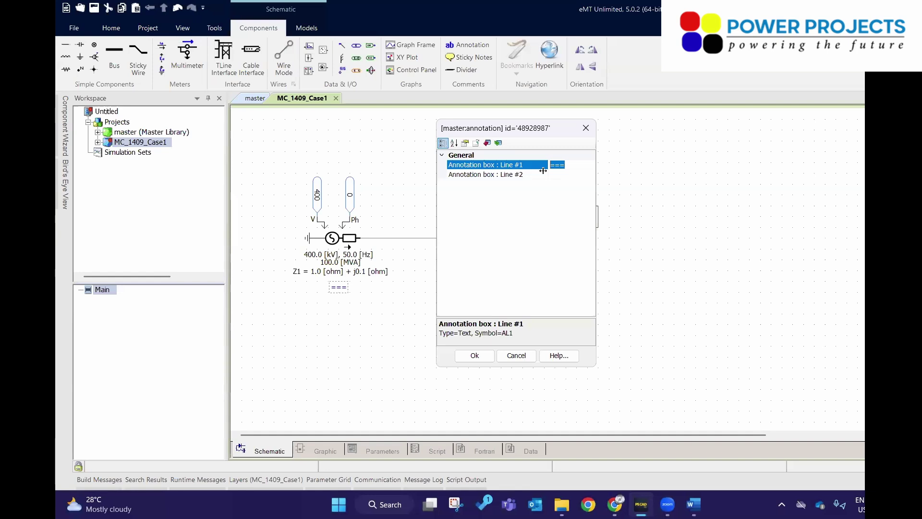
type("GRID_1")
left_click(575, 177)
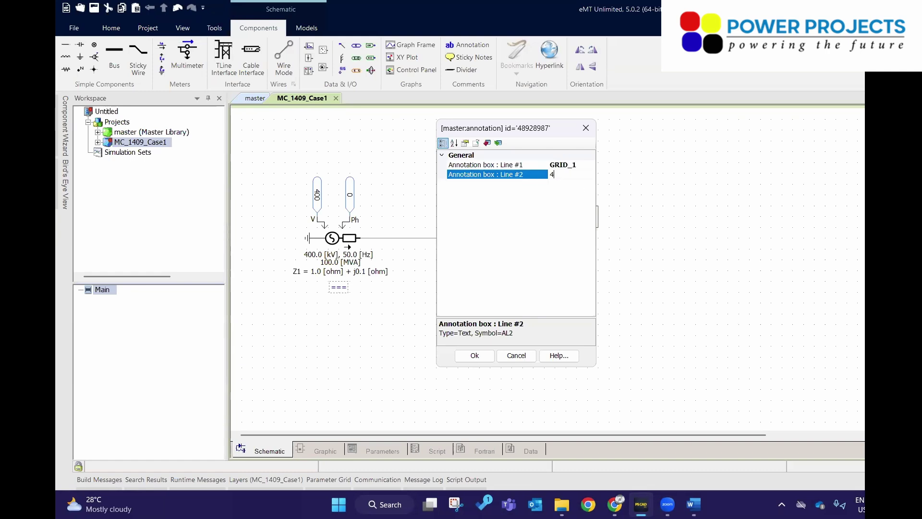
type("400kV")
key("Return")
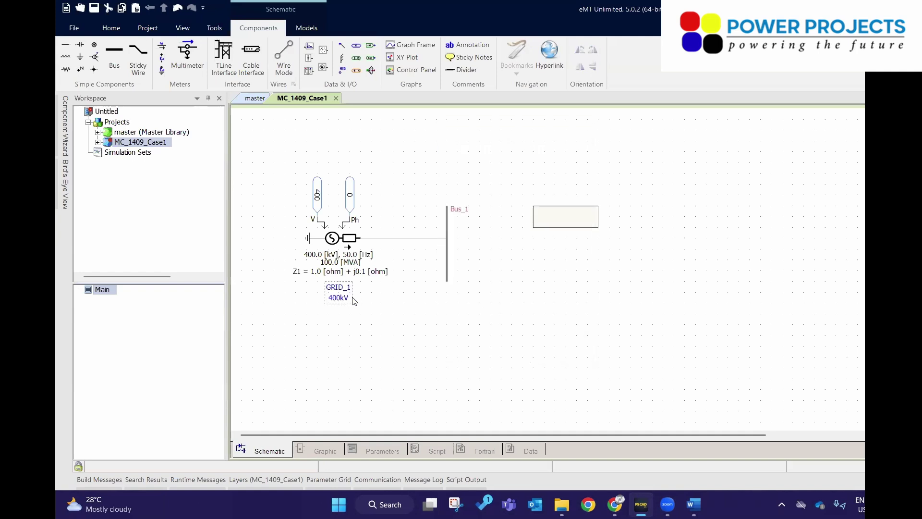
Rename the three-phase voltage source to GRID_1 in its configuration parameters
double_click(332, 237)
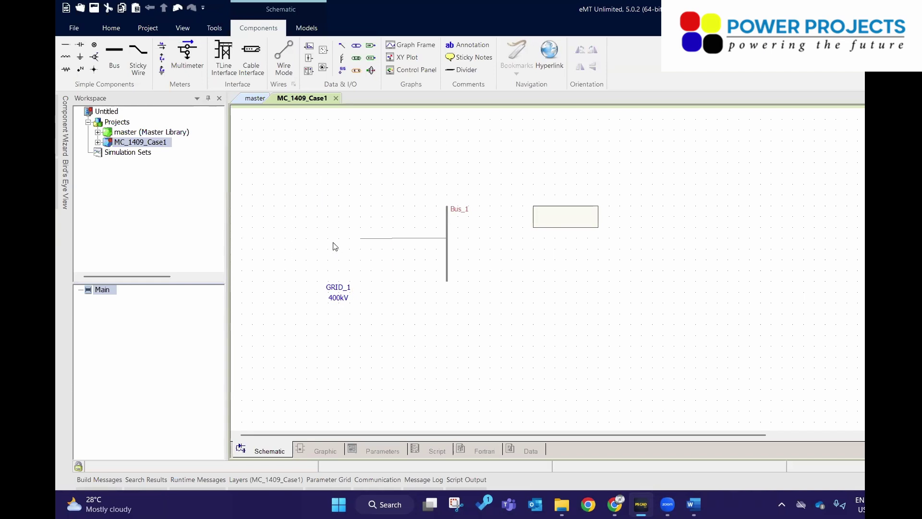
left_click(635, 164)
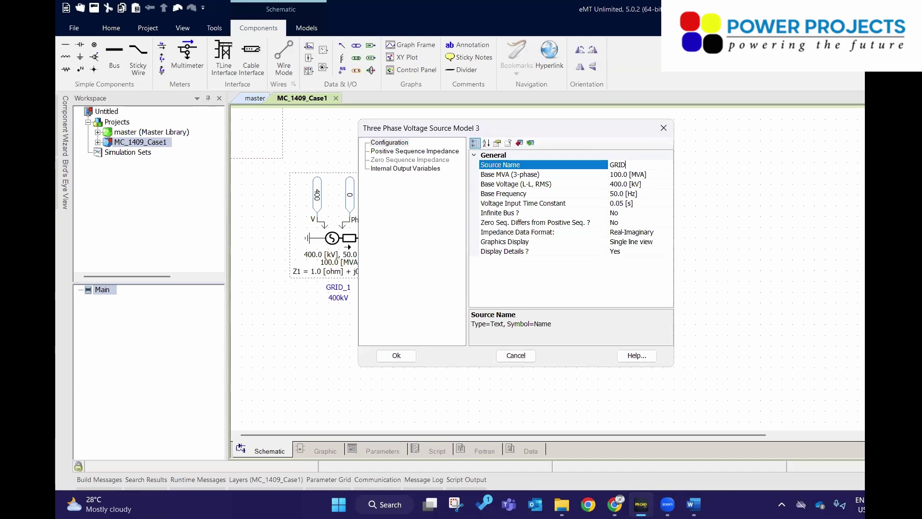
type("1")
key("Return")
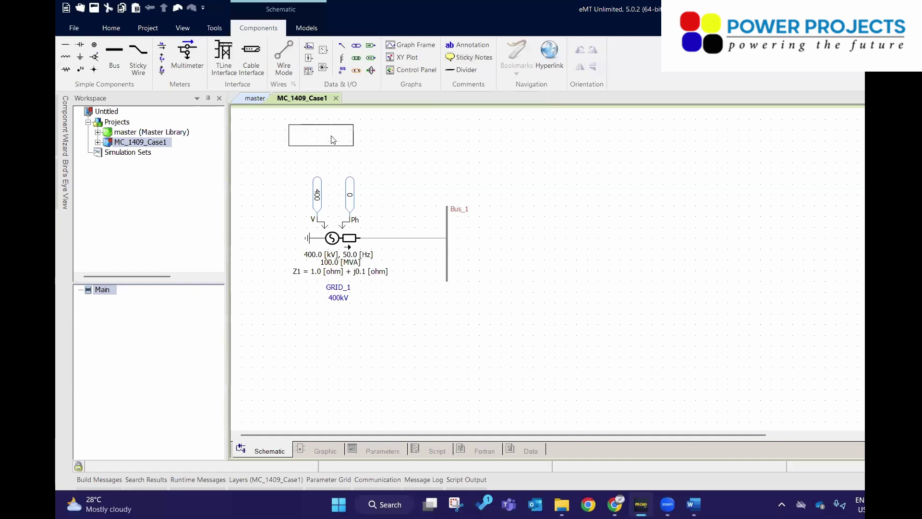
Place a sticky note above the source reading "14.09.2025" and "MASTERCLASS ON PSCAD BASICS" on two lines, and size it around the text
left_click(354, 142)
left_click_drag(354, 142, 393, 163)
left_click(356, 131)
left_click(355, 142)
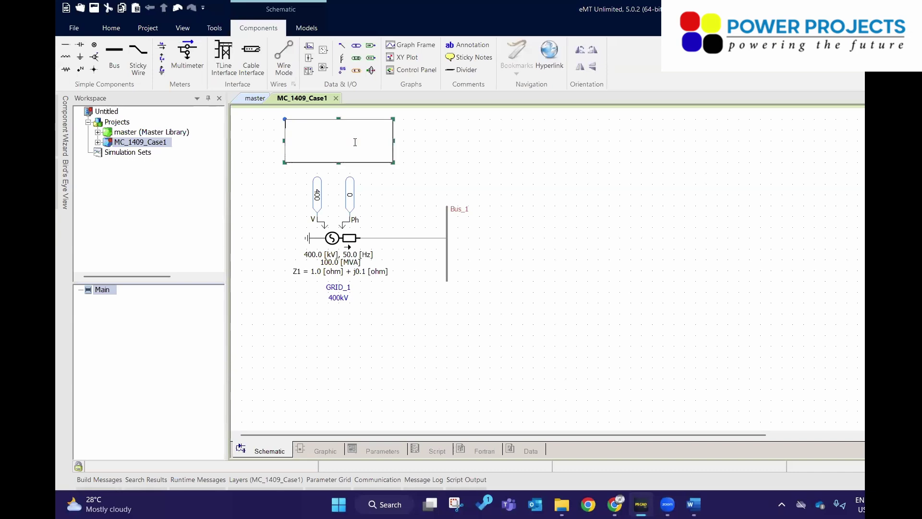
type("14.09.202")
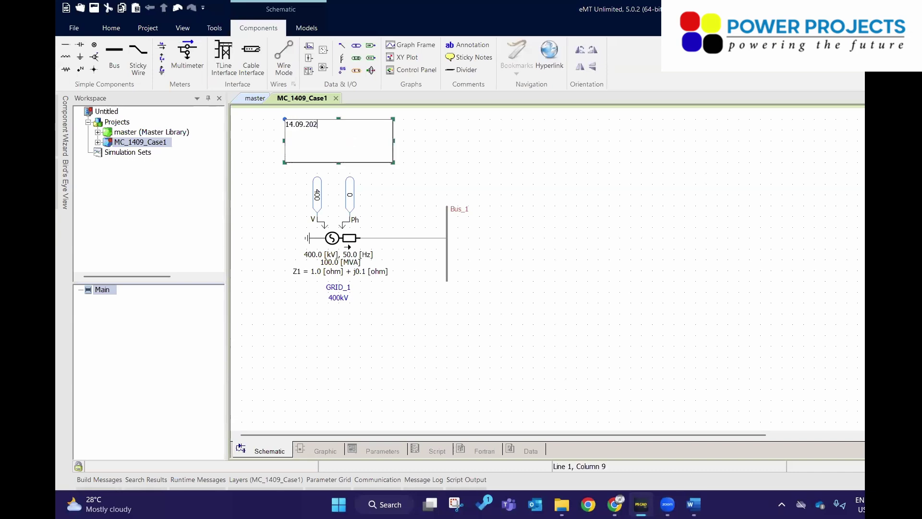
type("5")
key("Return")
type("MASTERCLASS ON B")
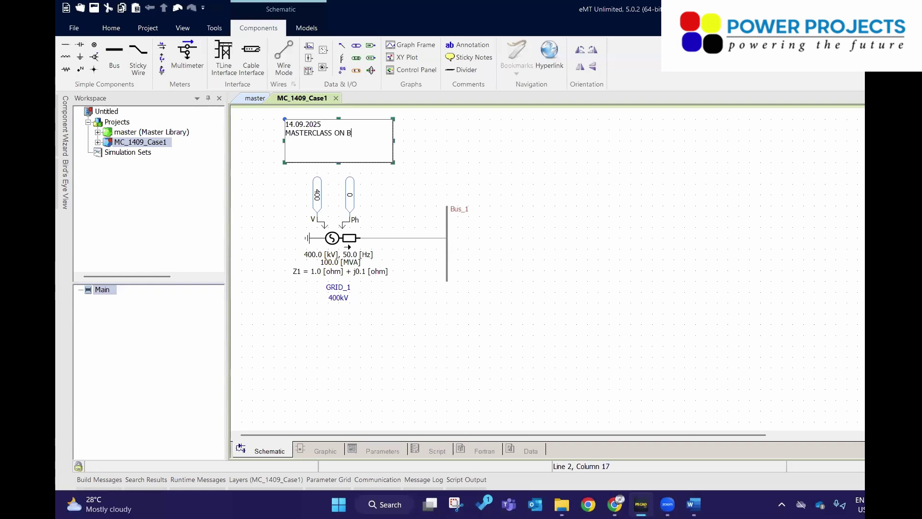
type("SCAD BASICS")
left_click_drag(397, 163, 415, 152)
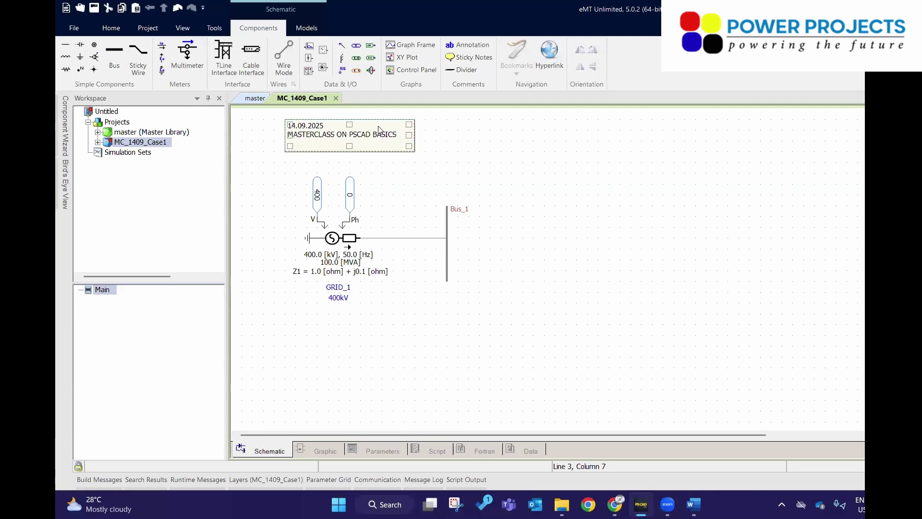
Set the sticky note's background colour to light yellow (255, 255, 192)
right_click(380, 127)
left_click(425, 137)
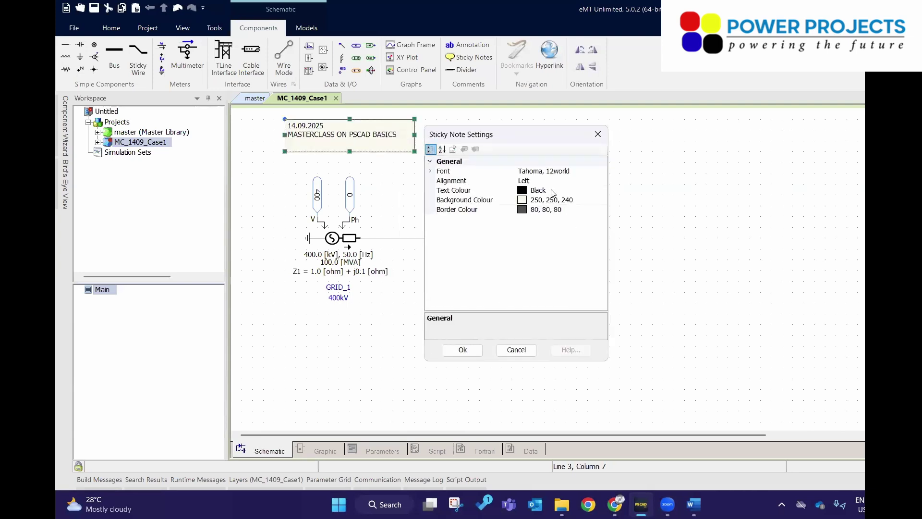
left_click(539, 200)
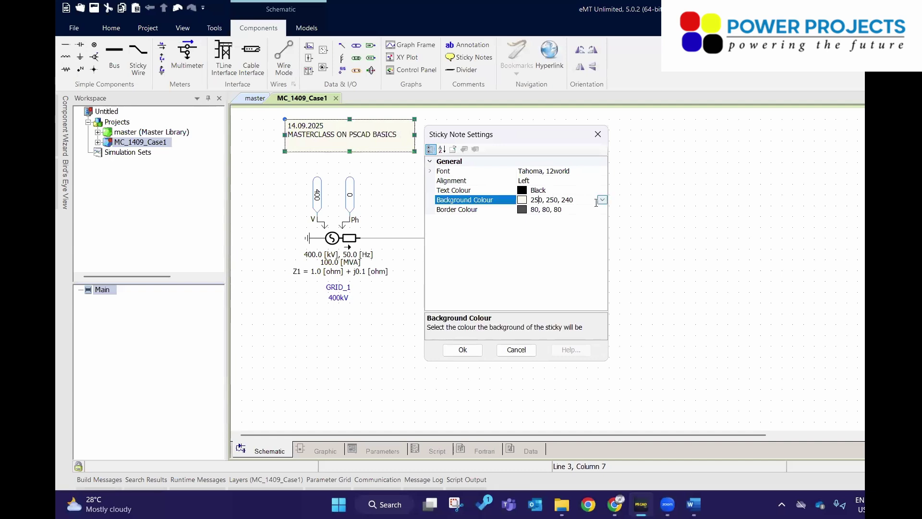
left_click(541, 201)
left_click(550, 236)
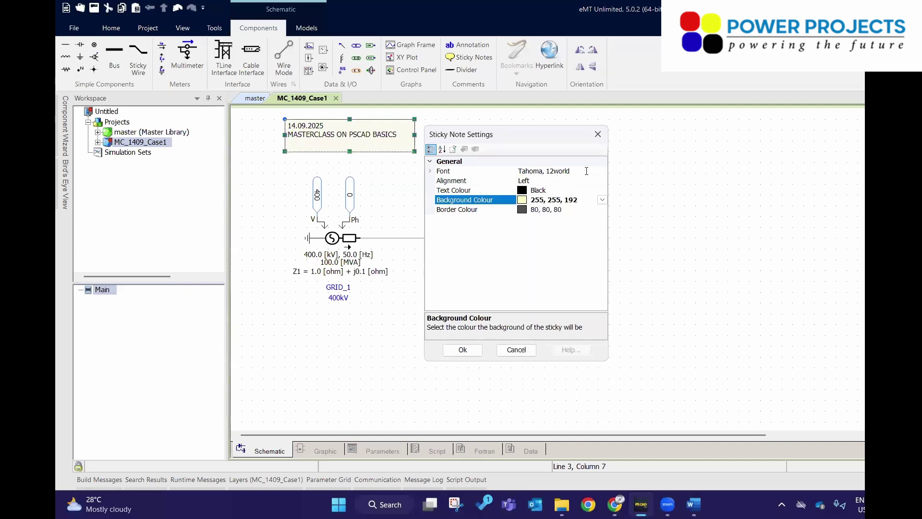
Set the sticky note's font to bold Tahoma, size 14, and apply the note settings
left_click(586, 171)
double_click(509, 171)
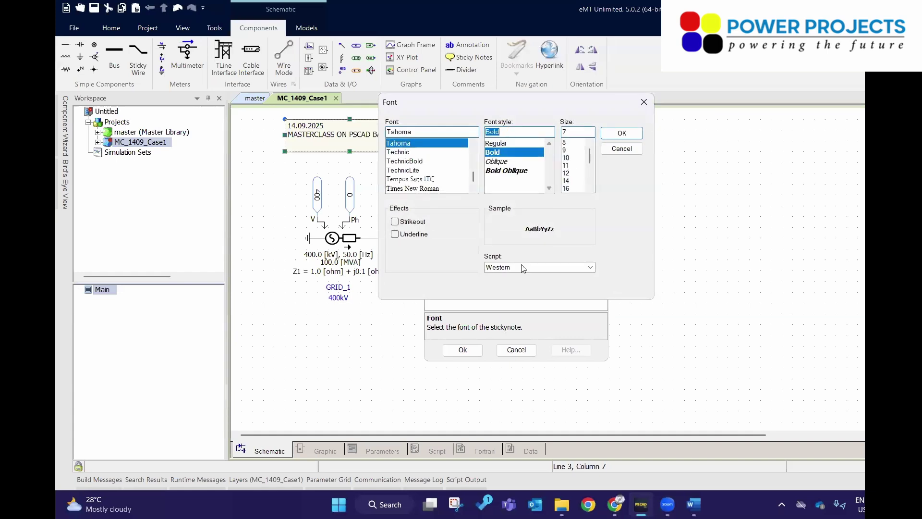
left_click(567, 180)
left_click(622, 133)
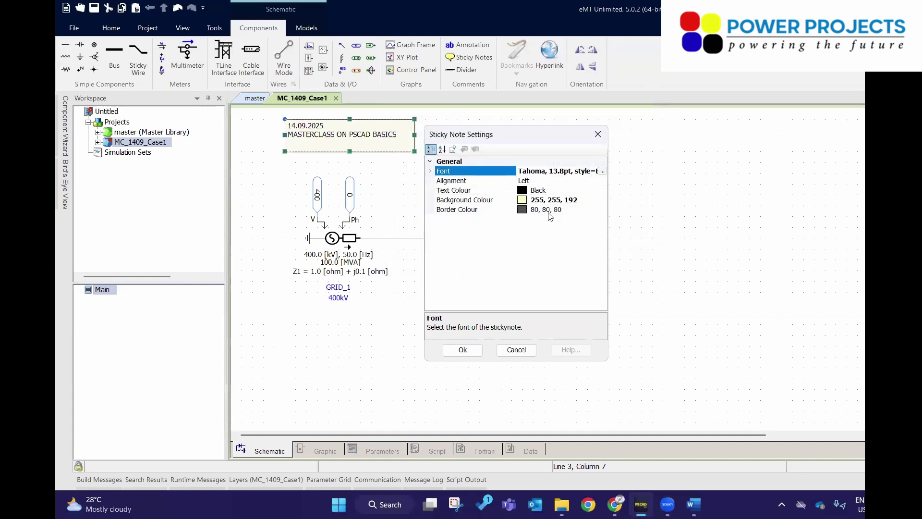
left_click(449, 350)
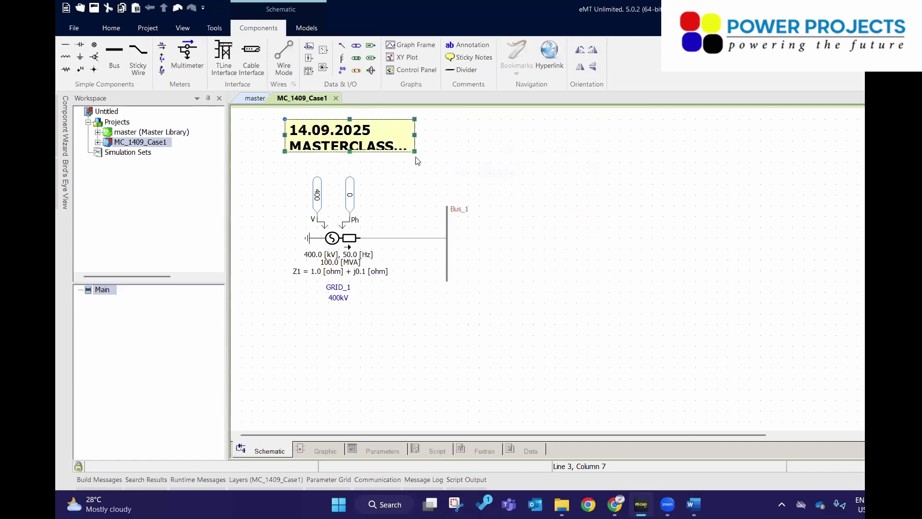
Widen the sticky note so the masterclass title fits on one line, and centre-align its text
left_click_drag(415, 152, 554, 162)
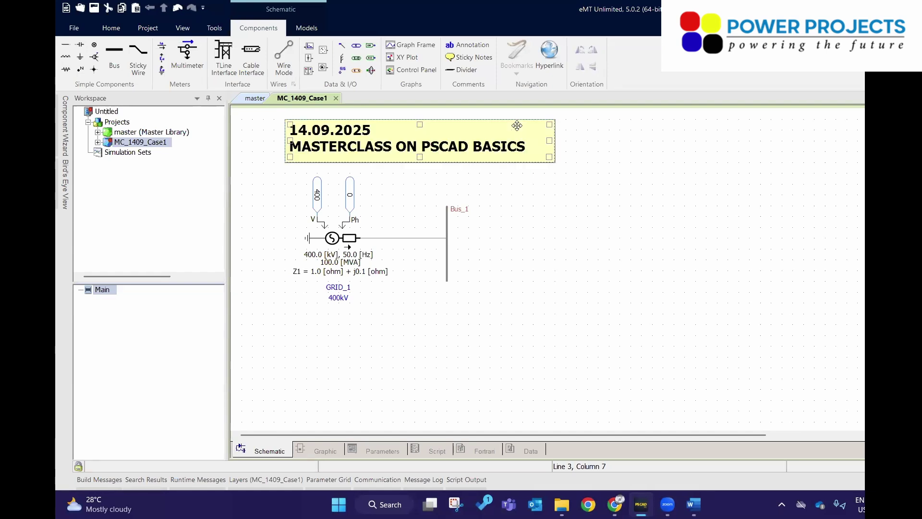
key("ctrl+z")
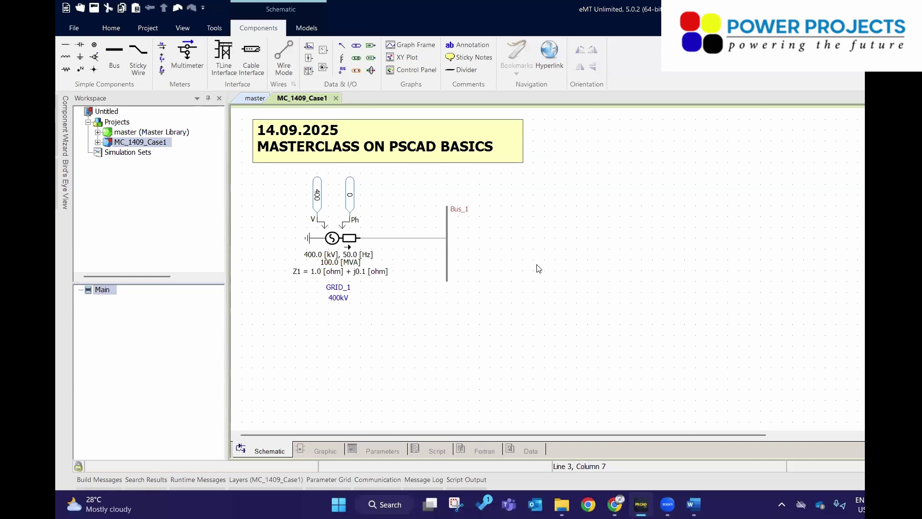
left_click(453, 136)
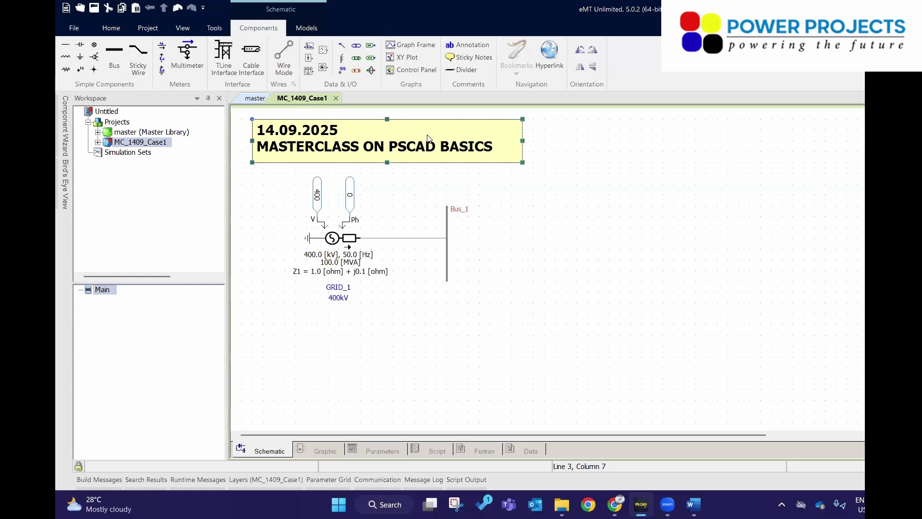
right_click(491, 135)
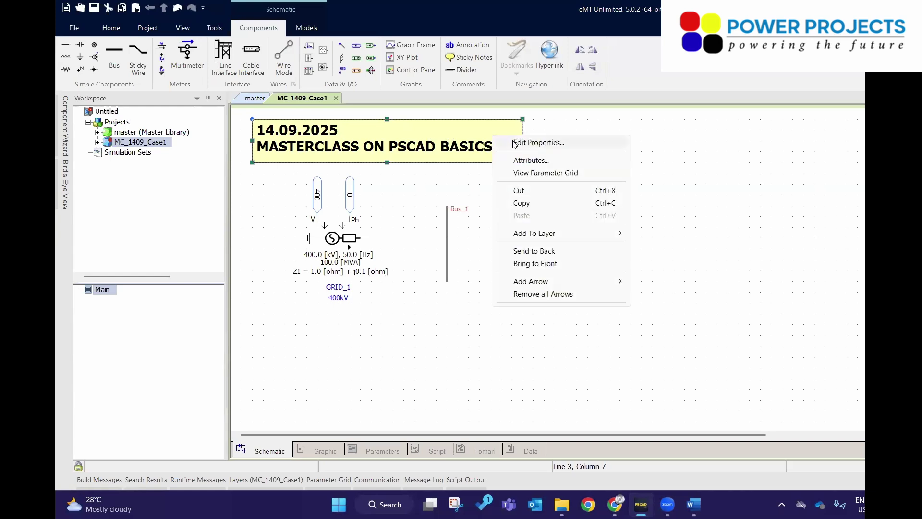
left_click(533, 143)
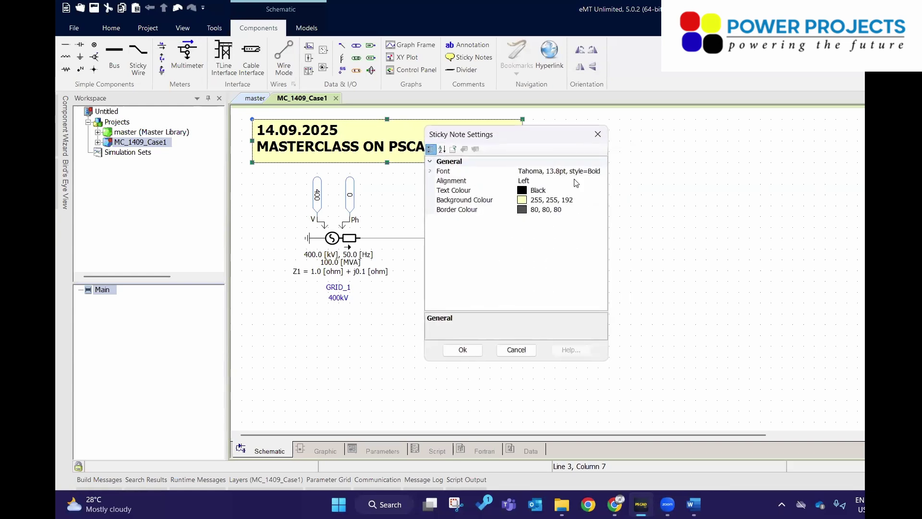
double_click(452, 181)
left_click(463, 350)
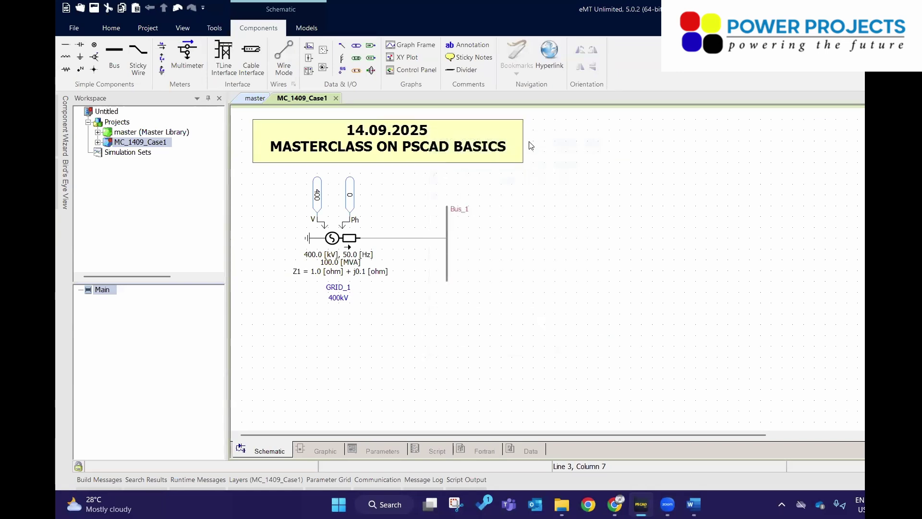
Compare the annotation below the source with the source name in the voltage source's configuration parameters
mouse_move(339, 292)
left_mouse_down()
mouse_move(332, 302)
mouse_move(344, 301)
left_mouse_up()
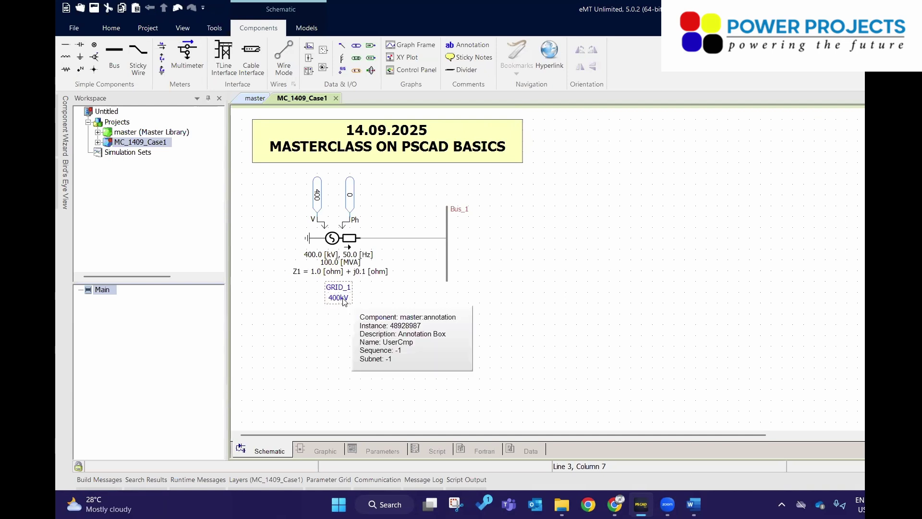
left_click(491, 374)
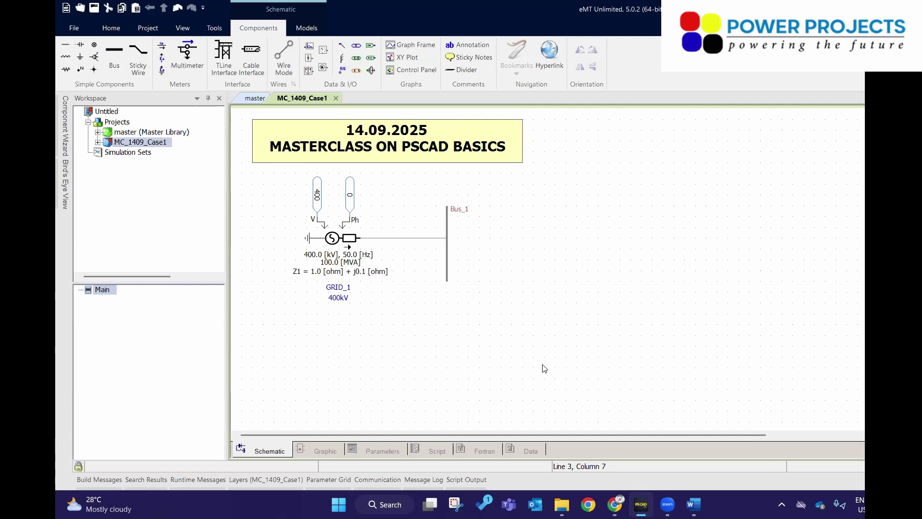
left_click(339, 212)
double_click(337, 236)
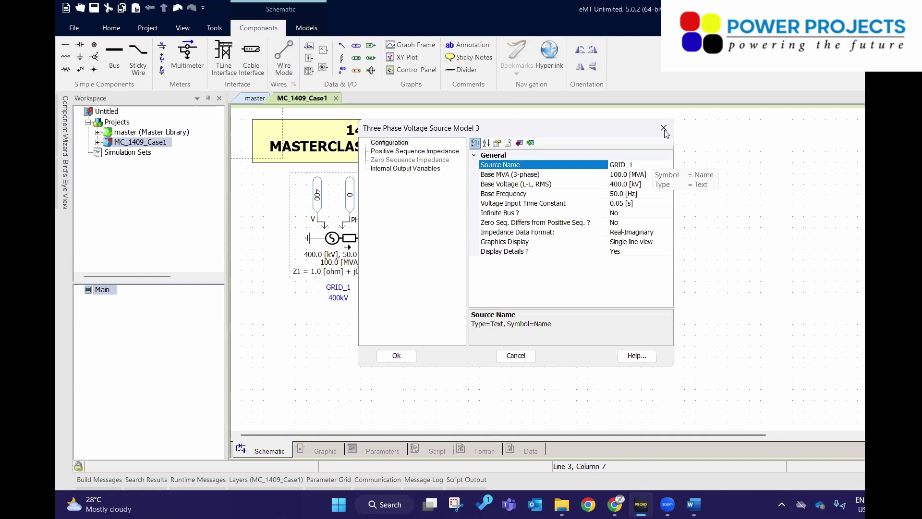
key("Return")
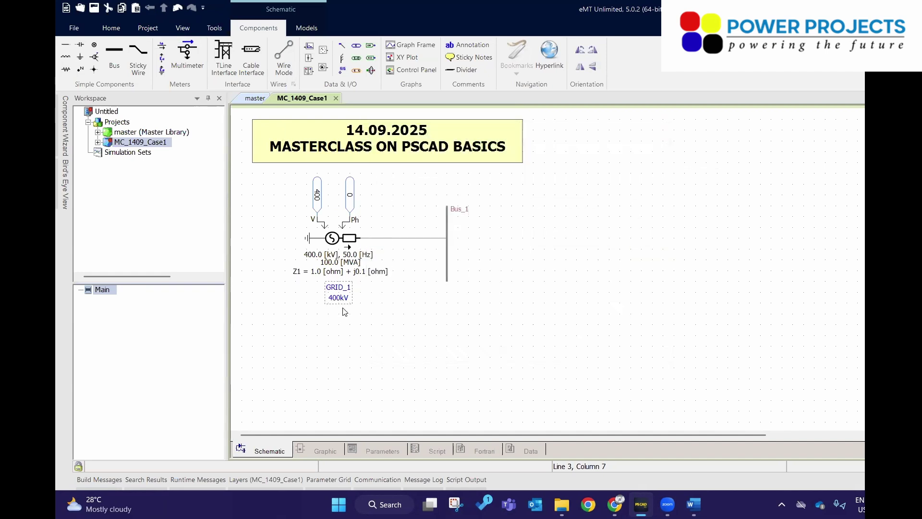
Move the title sticky note slightly upward, and undo the move
left_click_drag(498, 127, 498, 119)
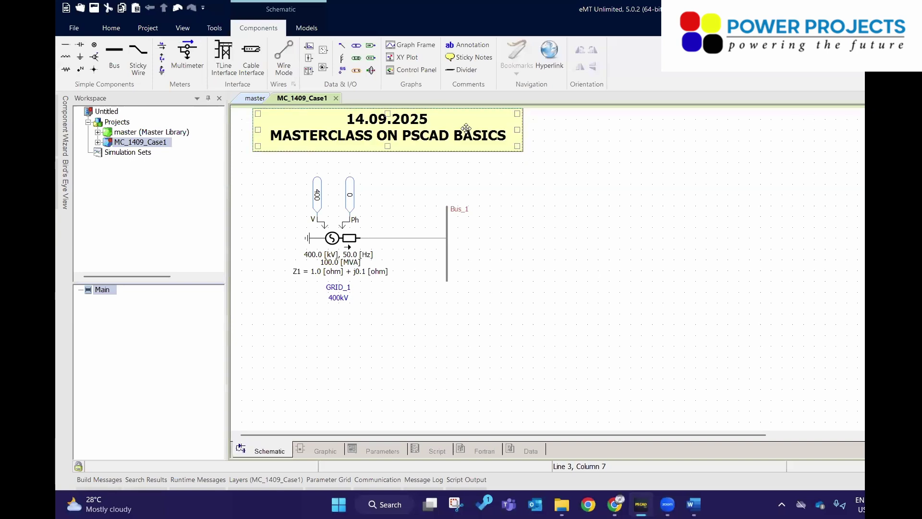
key("ctrl+z")
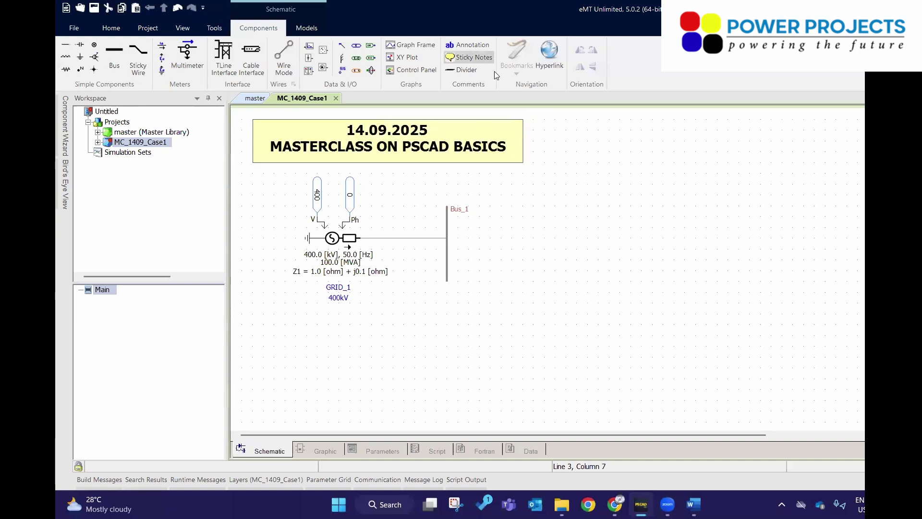
key("ctrl+z")
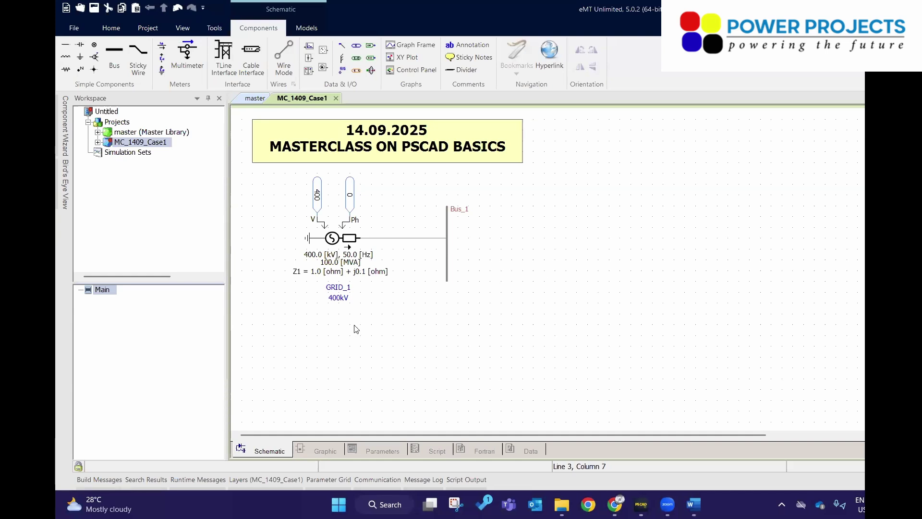
Move the grouped source, its annotation, the wire and Bus_1 together further down below the title note
left_click_drag(469, 331, 240, 168)
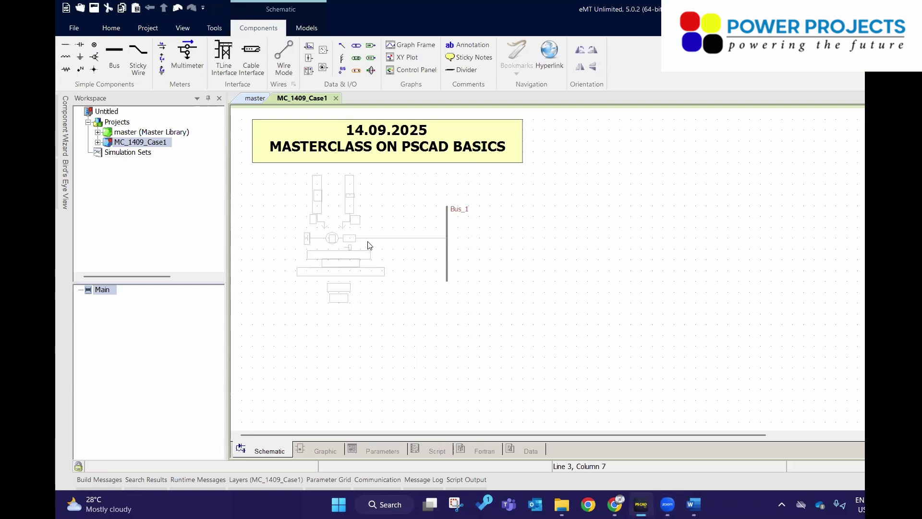
left_click_drag(313, 195, 312, 238)
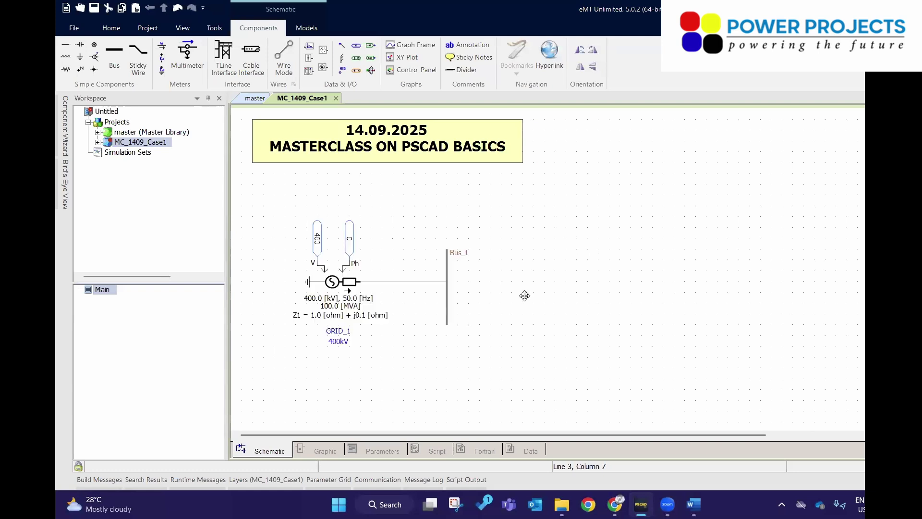
Select the source, annotation, wire and bus together and try moving them as one circuit
left_click_drag(540, 375, 241, 187)
left_click(682, 263)
left_click_drag(398, 328, 641, 315)
left_click_drag(518, 383, 247, 194)
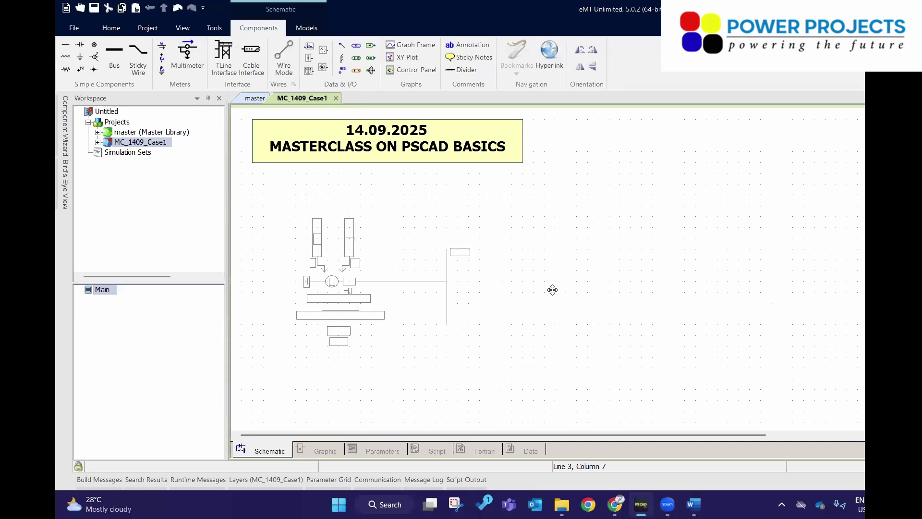
left_click(540, 321)
left_click_drag(531, 361, 243, 194)
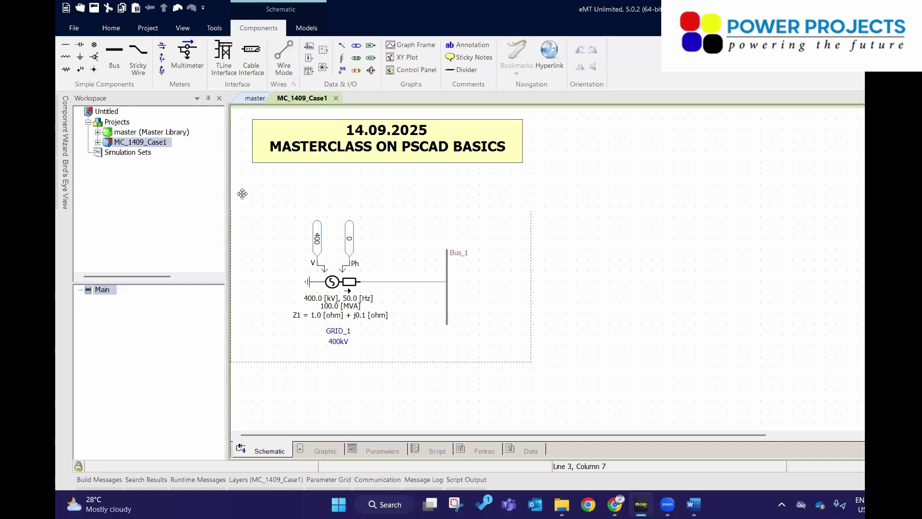
left_click(495, 217)
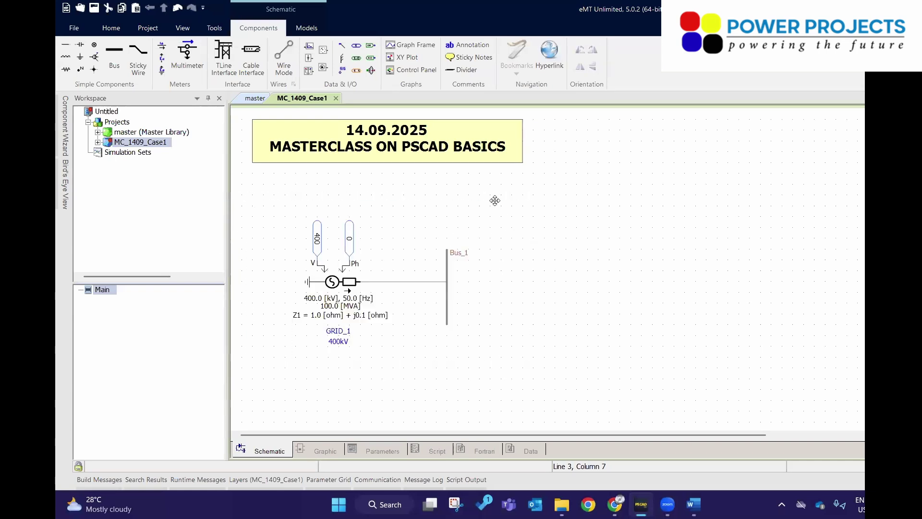